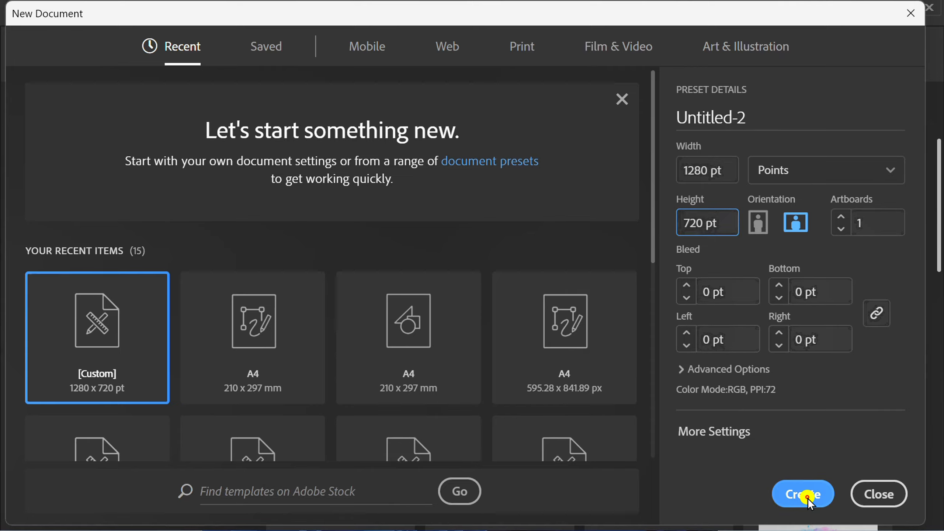
Draw a rectangle that covers the whole 1280 x 720 pt artboard.
key(ctrl+minus)
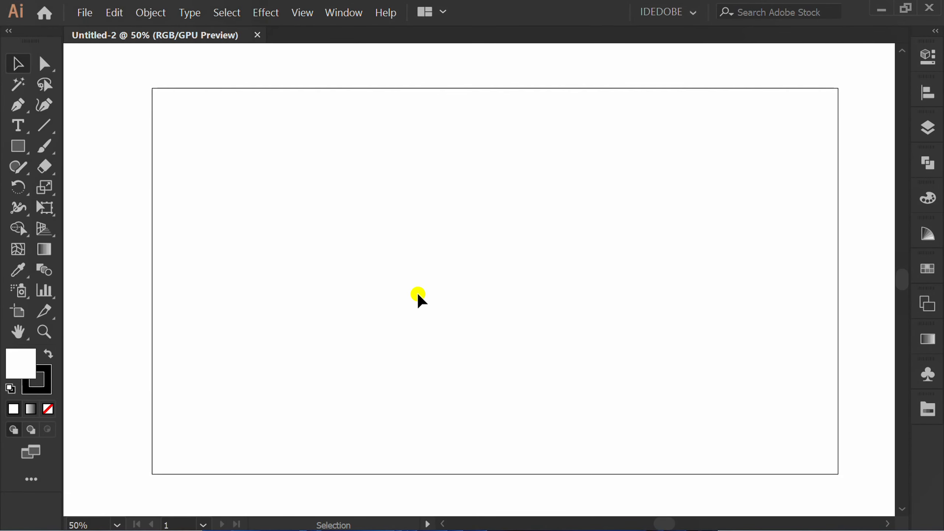
key(m)
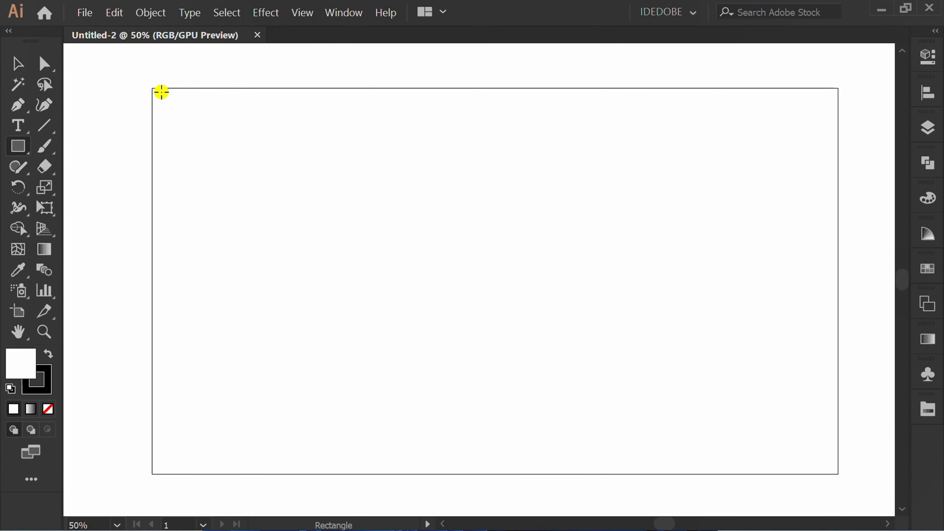
drag(152, 88, 838, 473)
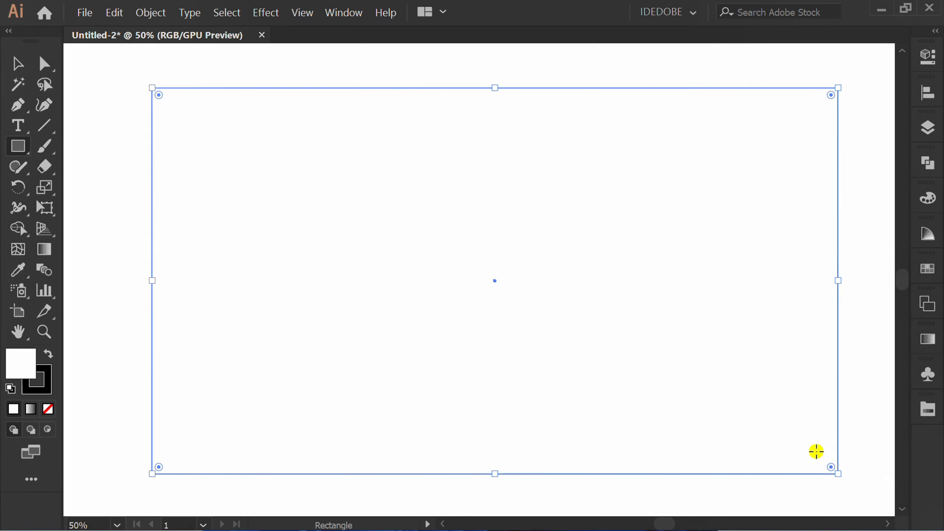
Fill the rectangle with a radial gradient that runs from a purple center to black edges.
click(922, 340)
click(721, 349)
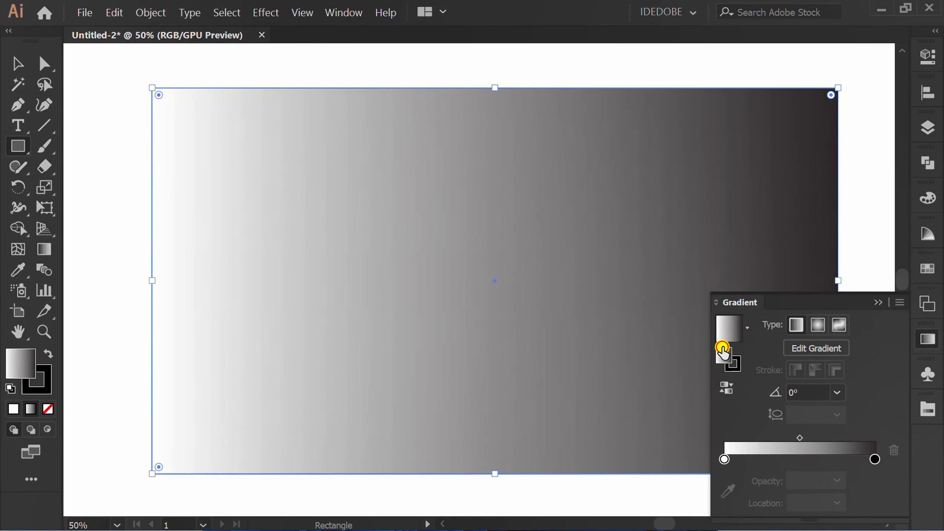
click(819, 326)
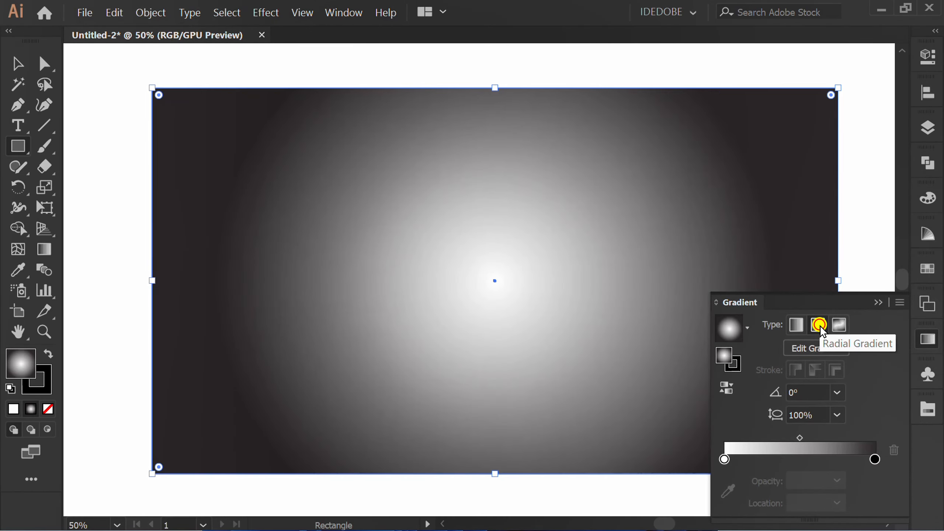
double_click(723, 460)
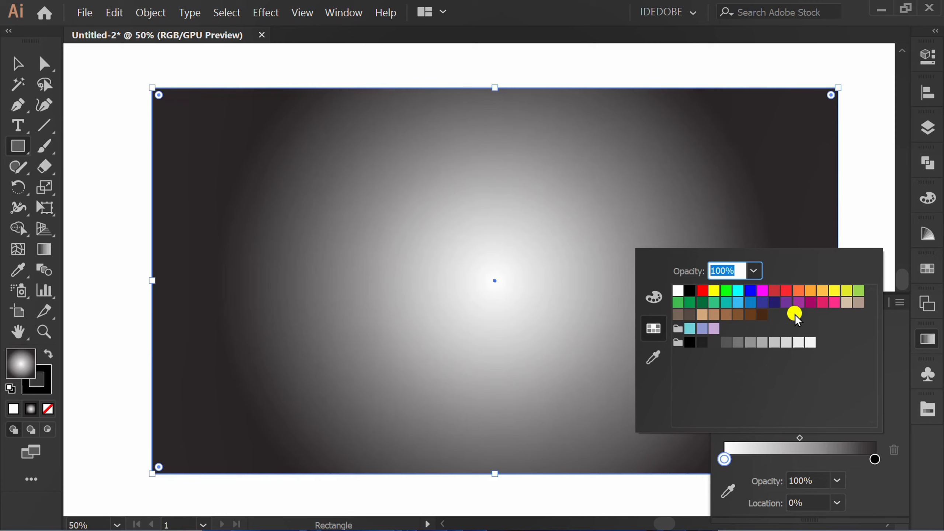
click(798, 302)
click(880, 488)
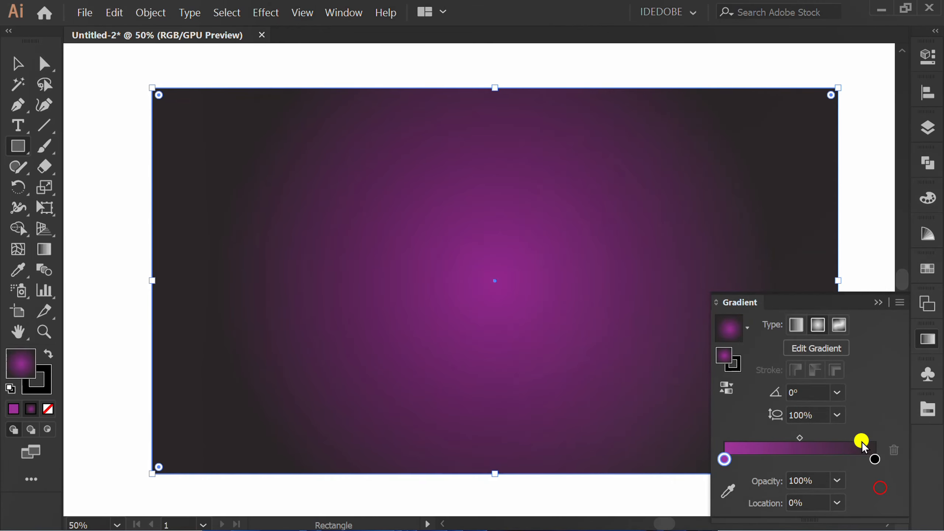
click(878, 303)
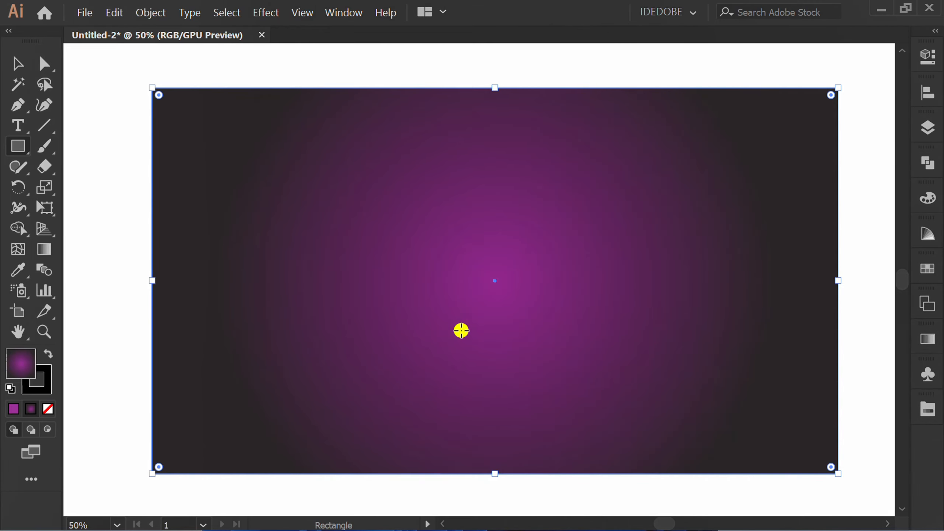
Lock Layer 1 with the background rectangle and add a new layer above it.
click(928, 128)
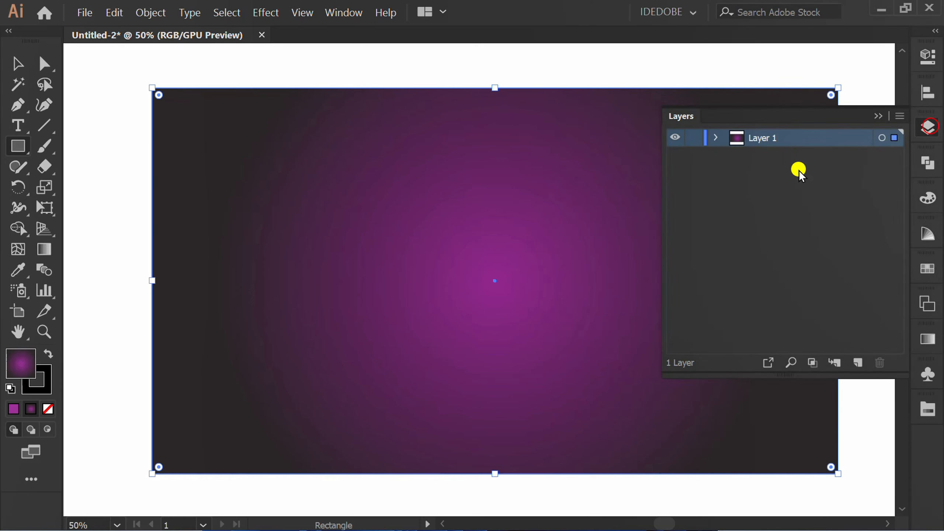
click(694, 138)
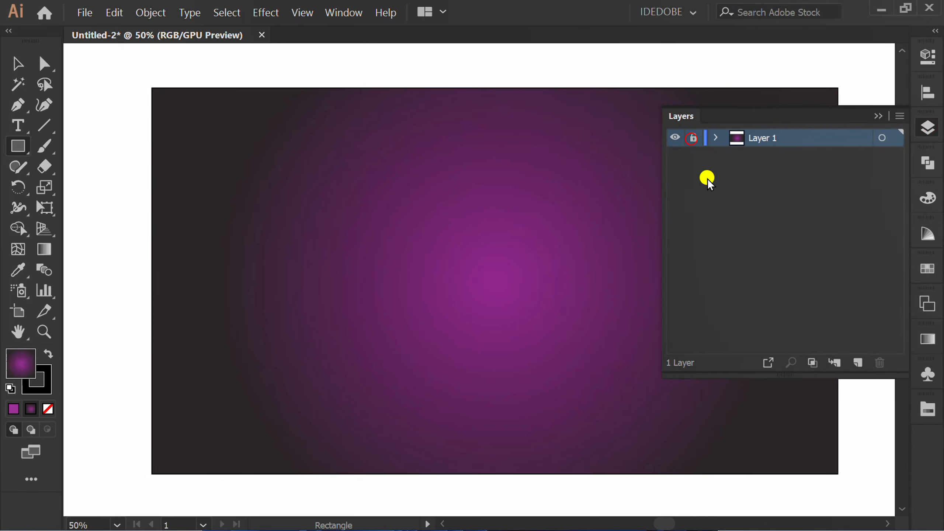
click(855, 362)
click(878, 113)
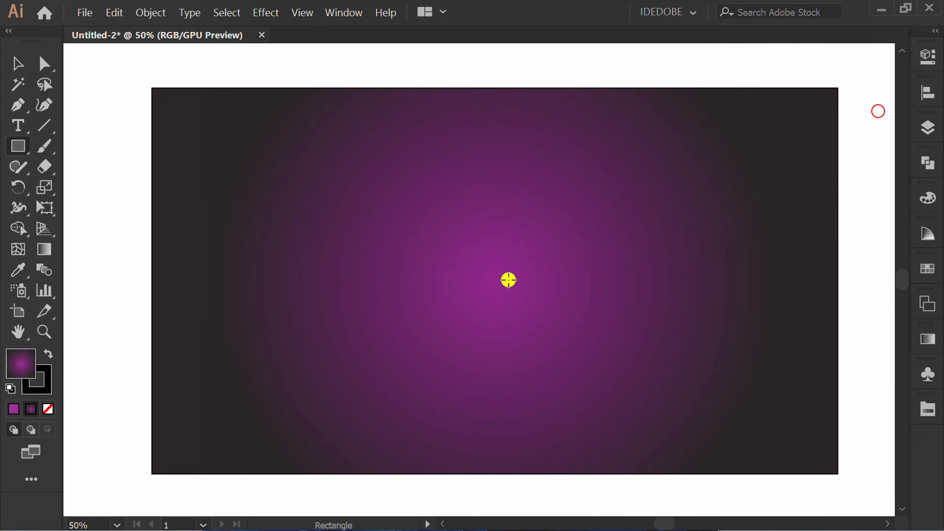
Activate the Type tool and choose the Montserrat font family for the new text.
key(v)
click(17, 124)
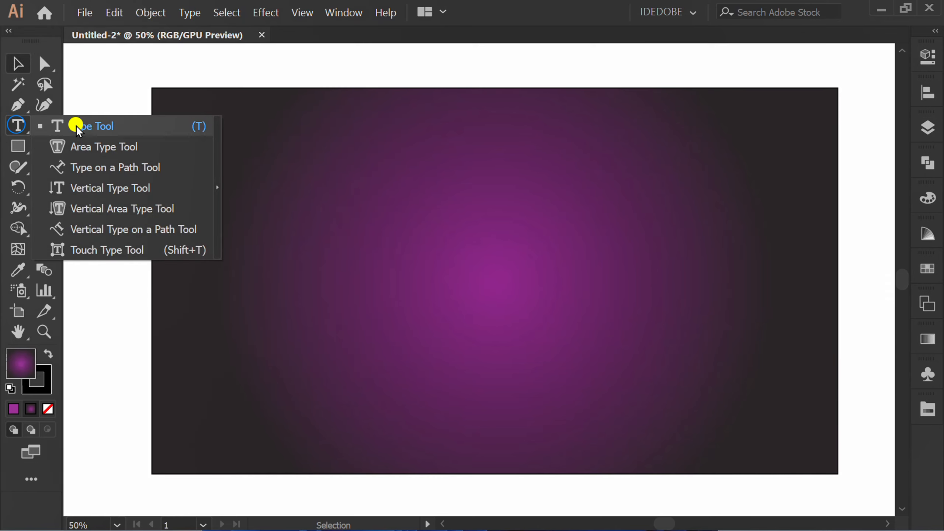
click(100, 125)
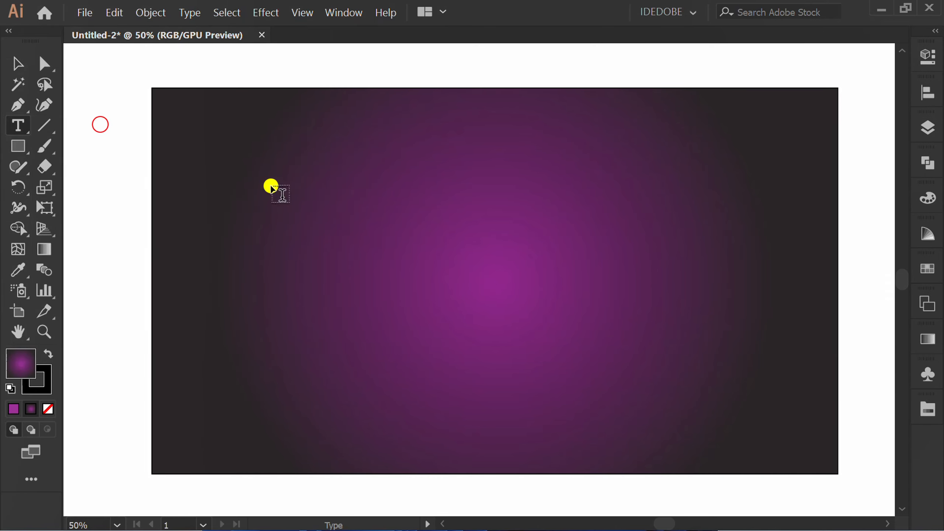
click(931, 56)
click(810, 371)
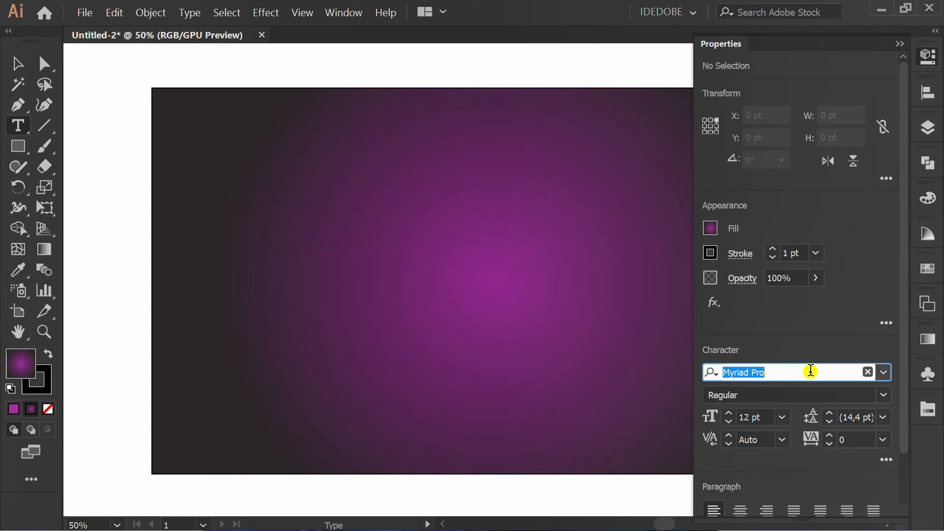
text(MON)
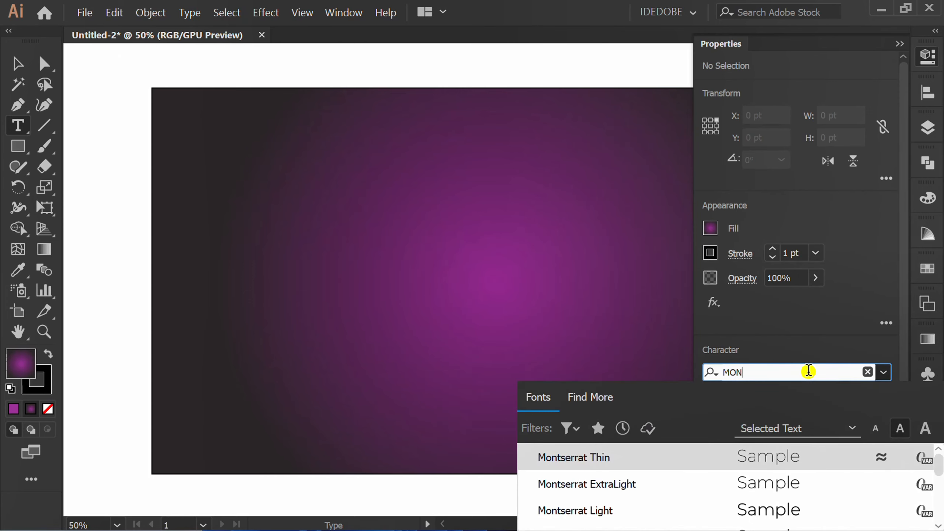
click(784, 460)
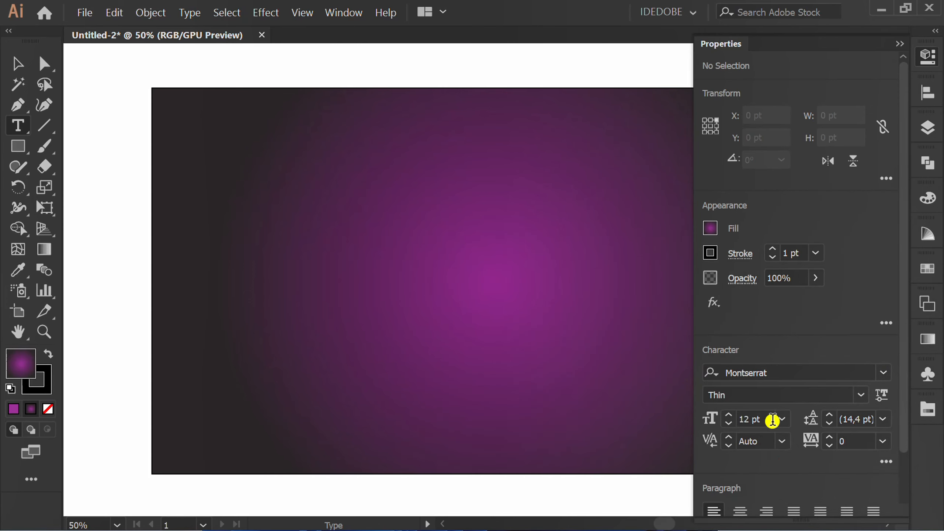
Set the text size to 250 pt and the Montserrat style to Bold.
drag(771, 421, 716, 419)
text(250)
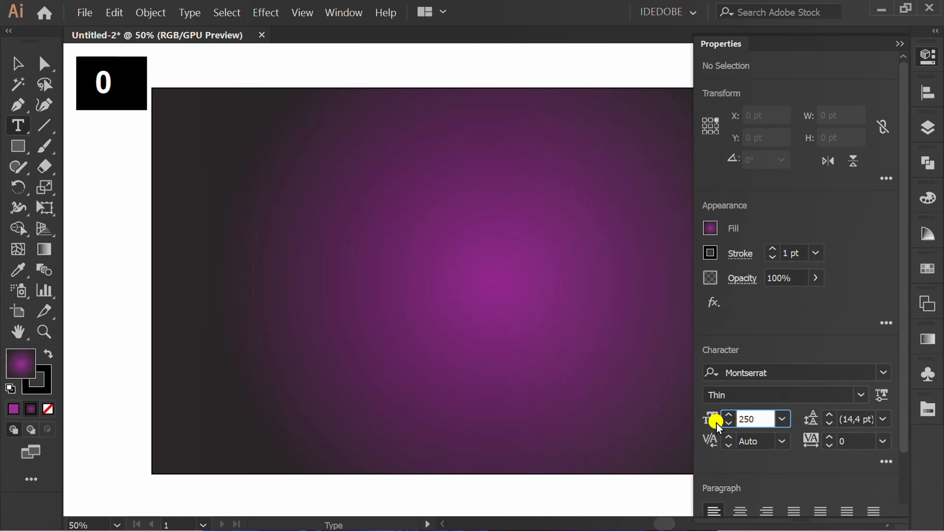
key(Return)
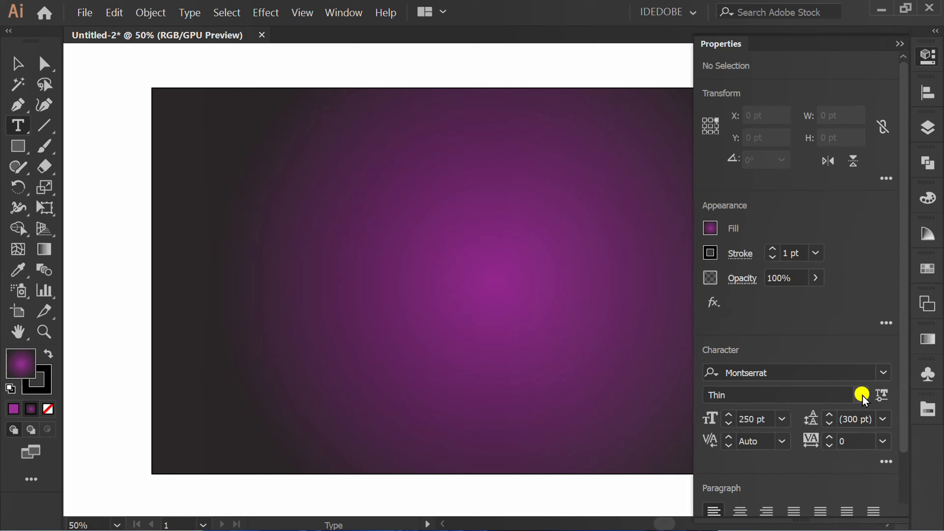
click(861, 395)
click(776, 164)
Write the point text PREMIUM on the purple background and finish text editing.
click(288, 289)
text(PRE)
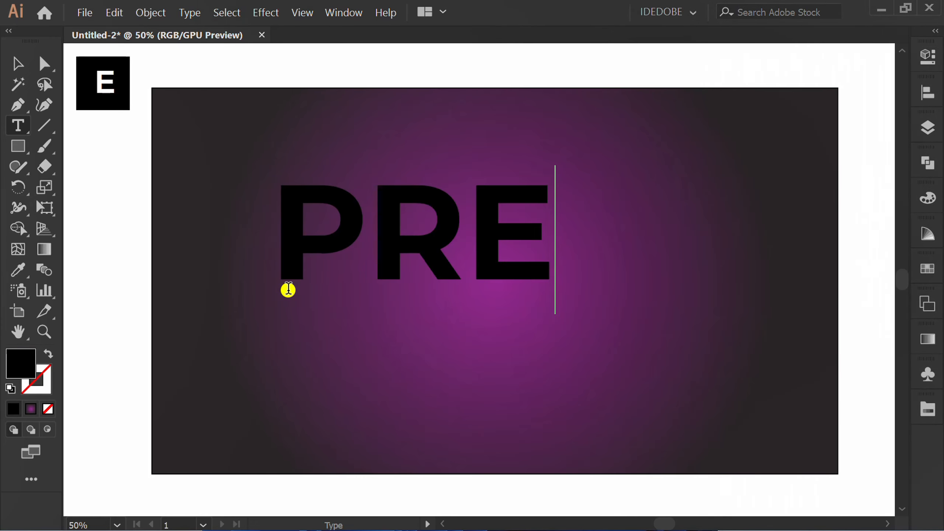
text(MIUM)
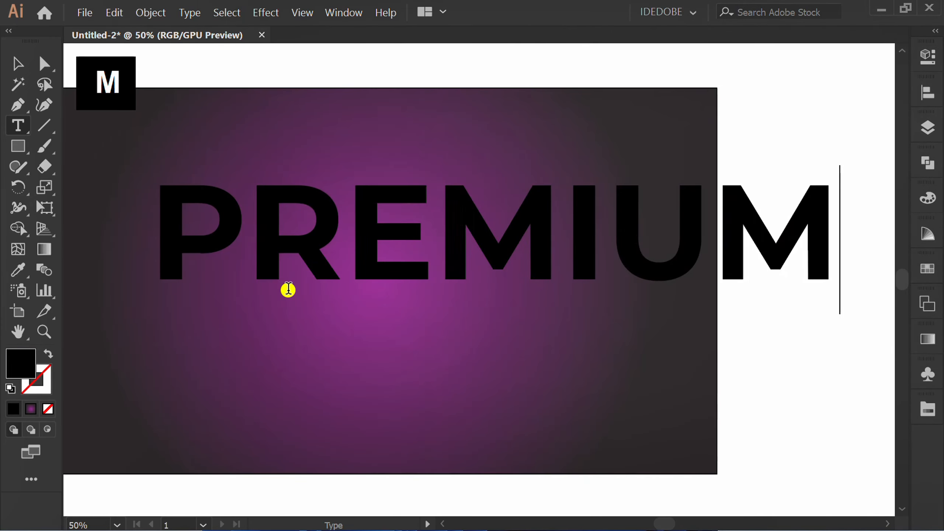
click(21, 63)
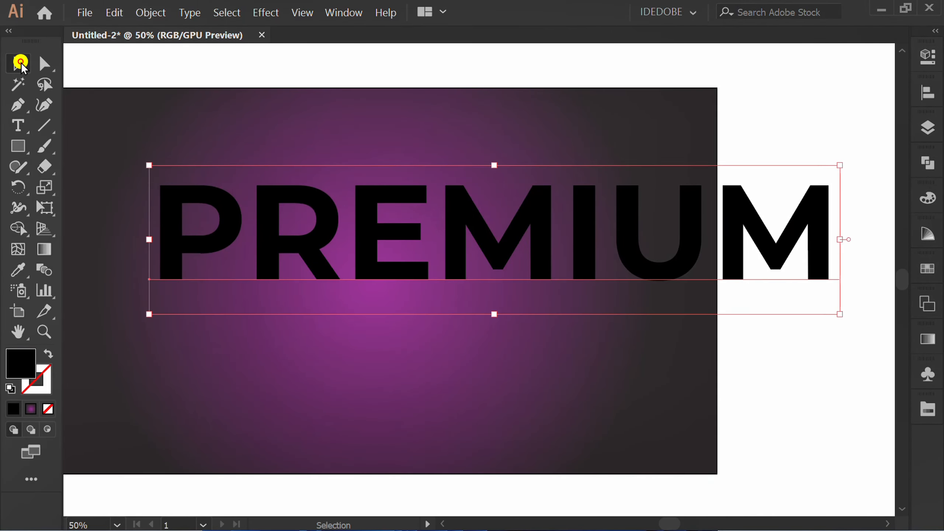
Change the font style of the PREMIUM text to Black.
click(926, 56)
click(861, 394)
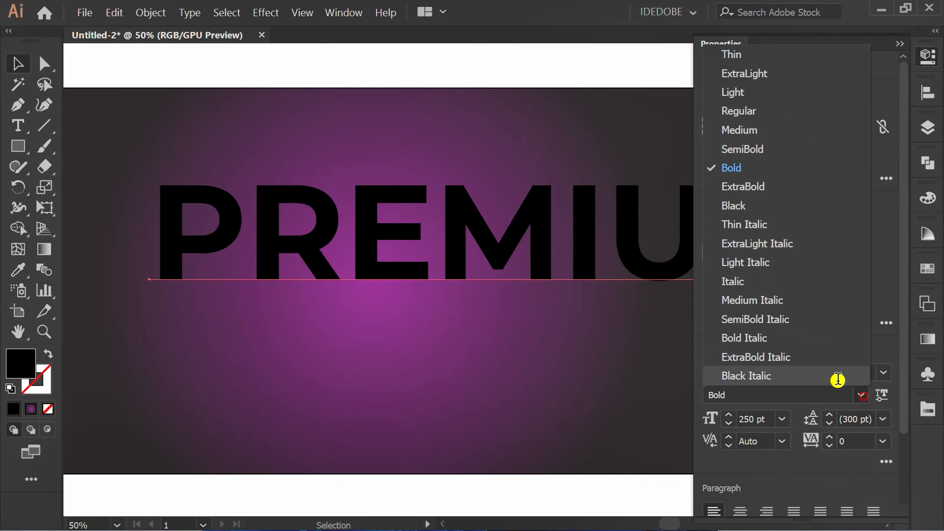
click(757, 208)
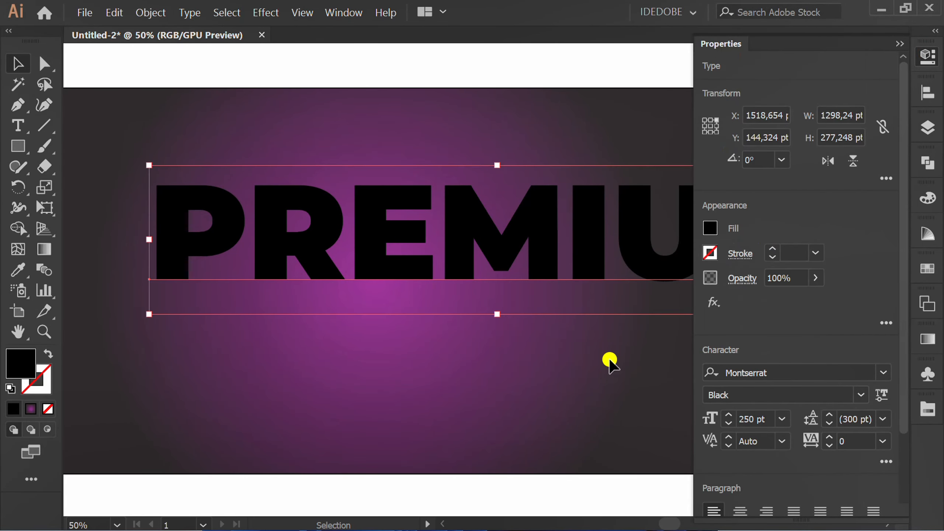
click(603, 367)
click(696, 267)
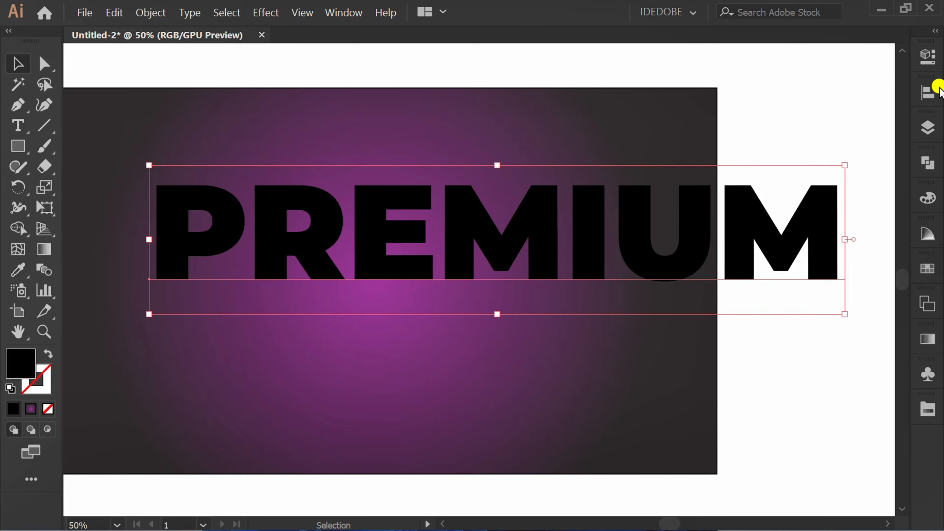
Center the PREMIUM text horizontally and vertically on the artboard.
click(927, 92)
click(751, 114)
click(856, 128)
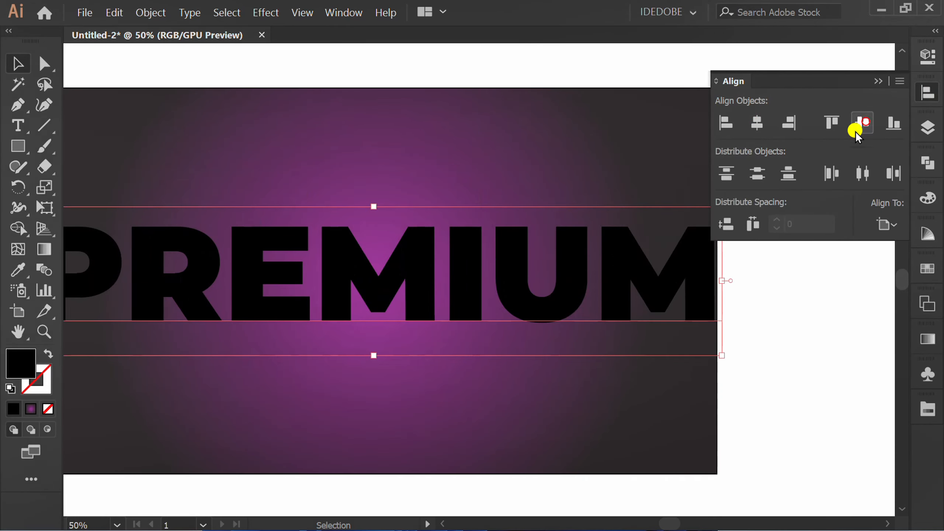
click(510, 401)
Scale the PREMIUM text down proportionally from its center to about 1048 pt wide.
key(ctrl+minus)
key(ctrl+minus)
key(ctrl+plus)
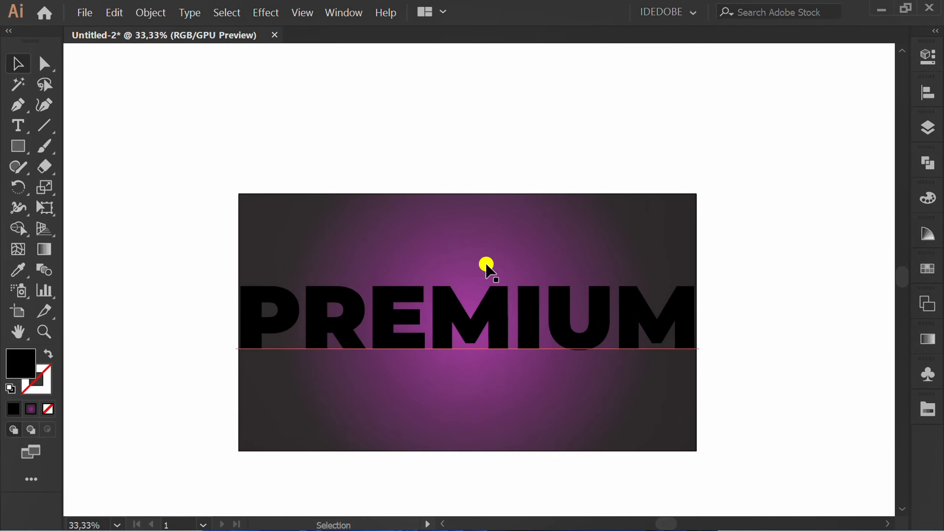
drag(508, 244, 477, 325)
drag(701, 373, 659, 363)
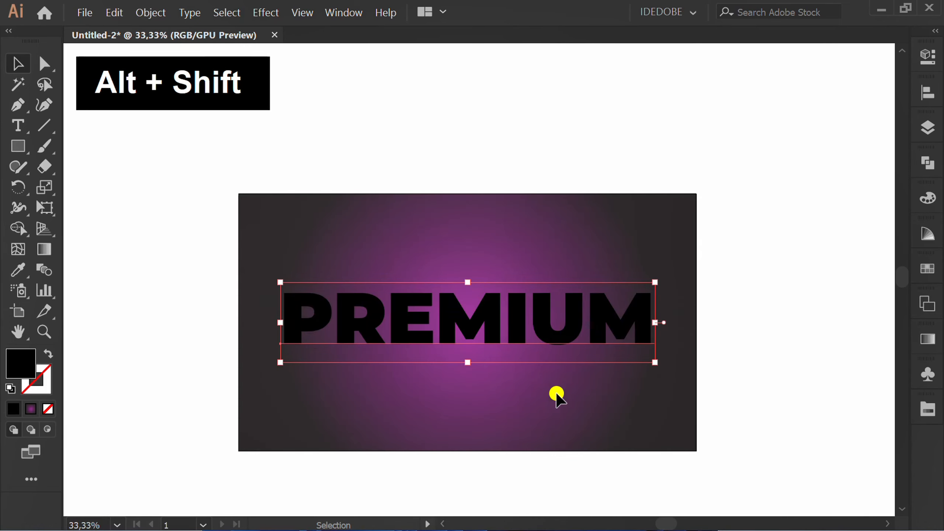
click(497, 395)
key(ctrl+plus)
Select the PREMIUM text and set its fill color to white.
drag(611, 138, 375, 355)
click(926, 55)
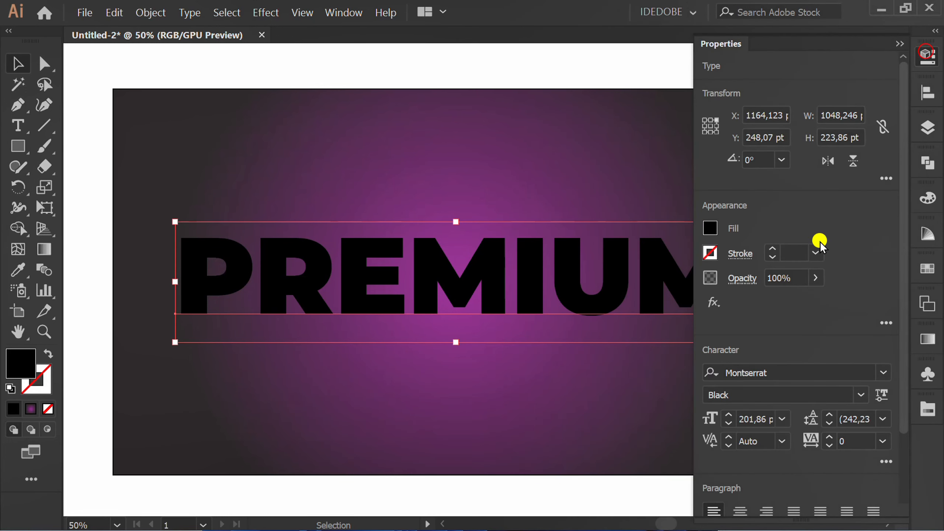
click(709, 228)
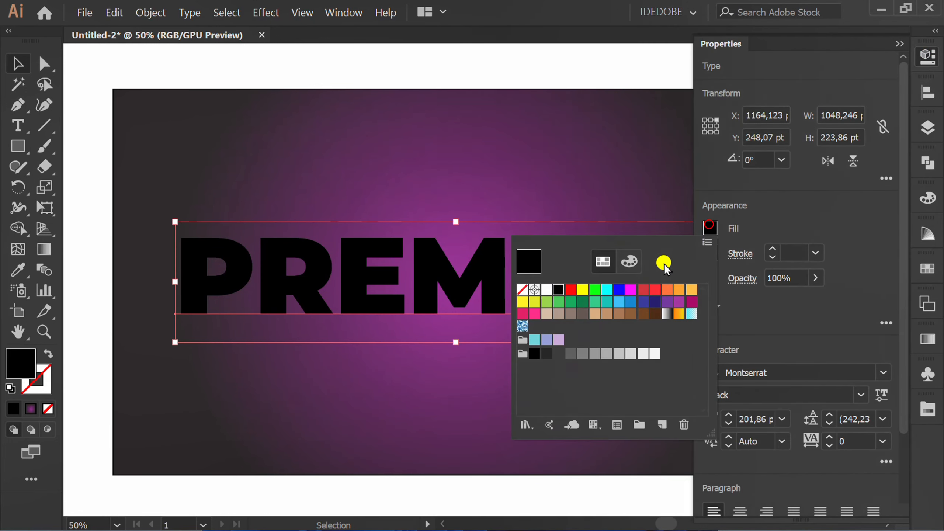
click(545, 291)
key(Escape)
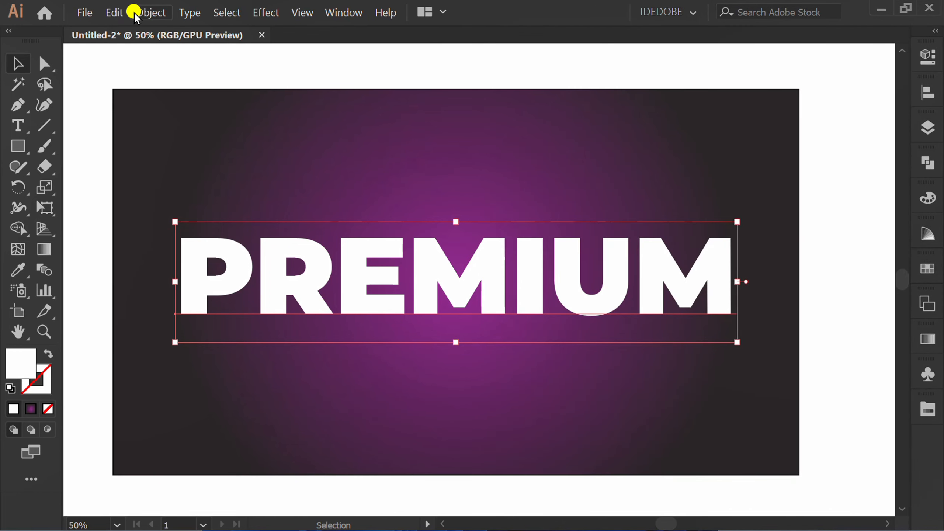
Apply an Envelope Distort warp to the PREMIUM text with the horizontal Arch style and a 20% bend.
click(150, 12)
mouse_move(291, 337)
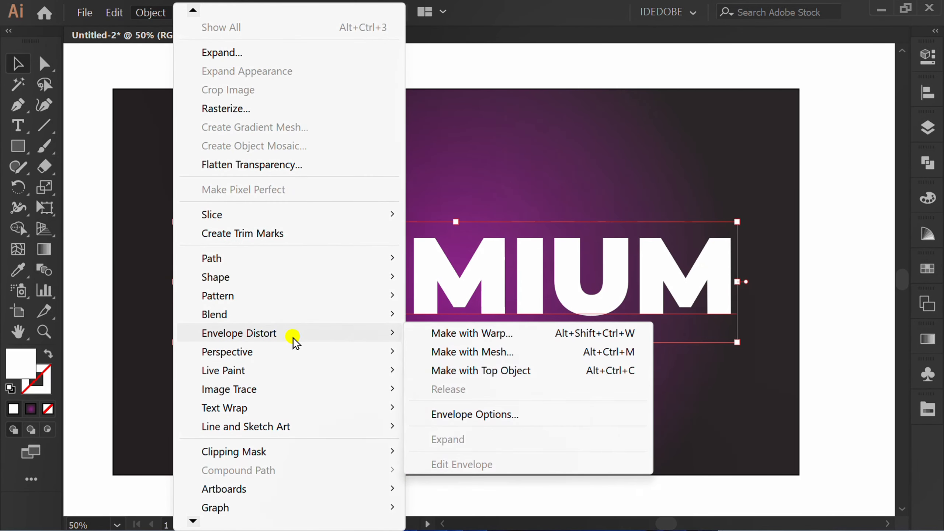
click(522, 332)
drag(843, 21, 772, 13)
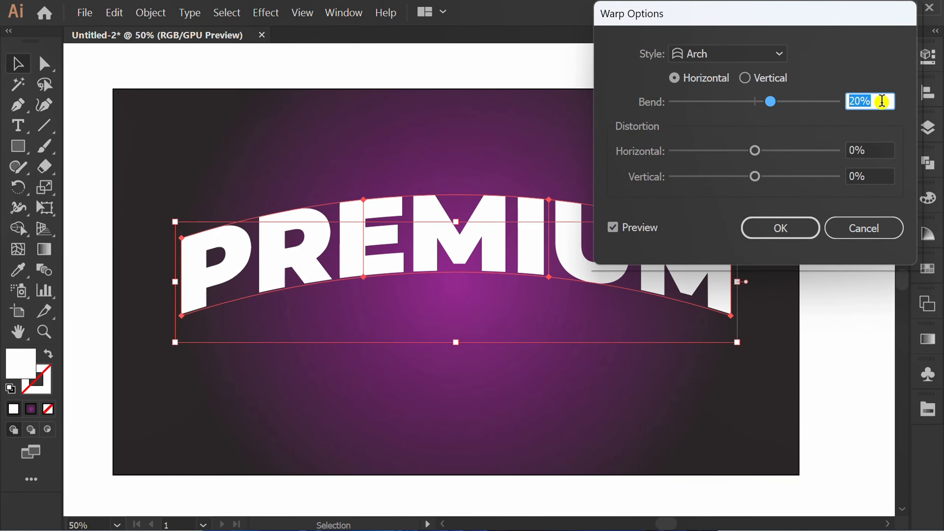
click(881, 101)
click(794, 226)
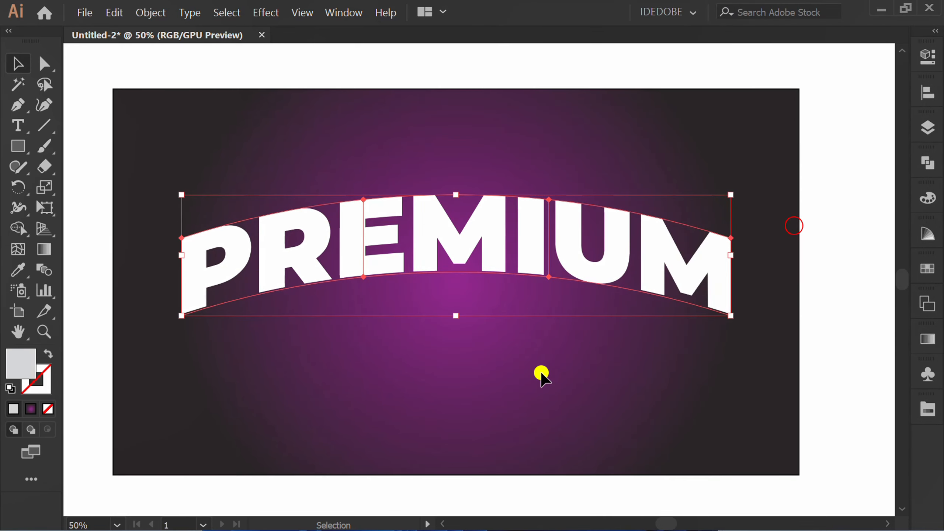
Perspective-distort the arched PREMIUM text with Free Transform, narrowing its upper edge evenly from both sides.
key(e)
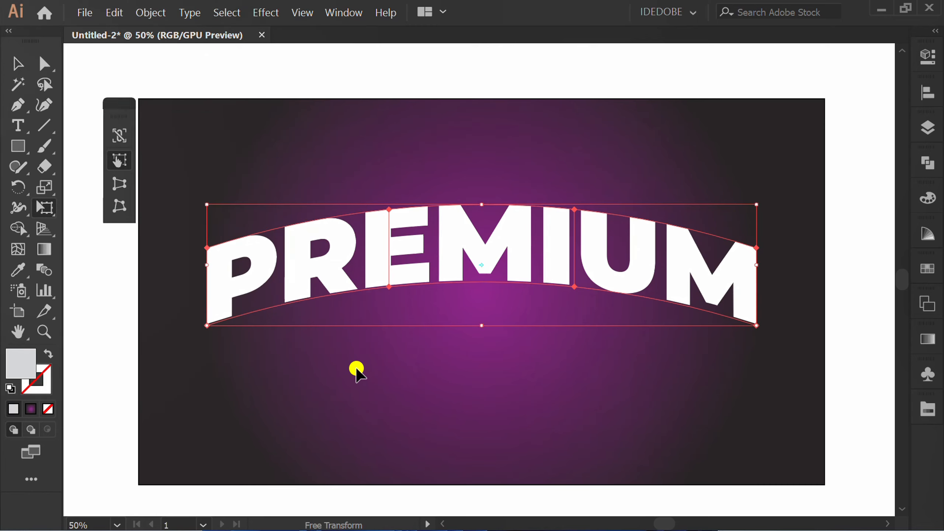
click(119, 184)
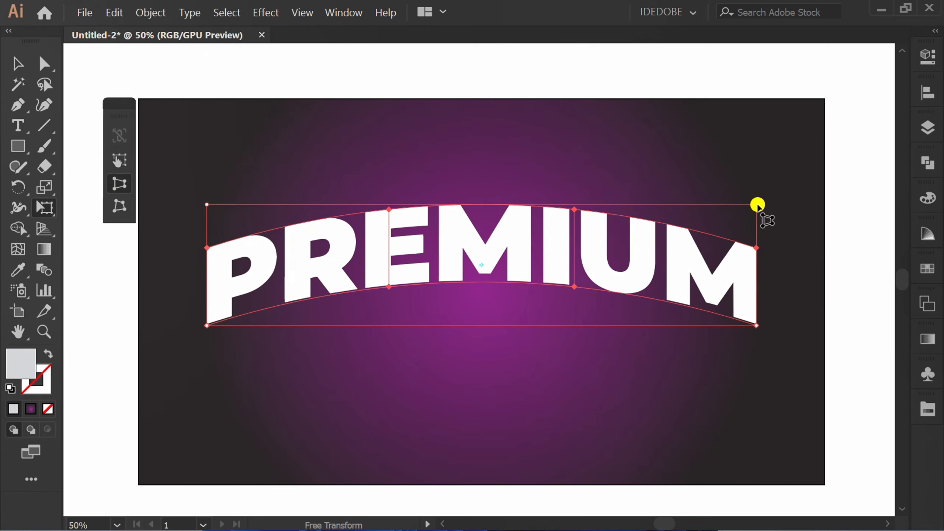
drag(757, 205, 724, 205)
key(v)
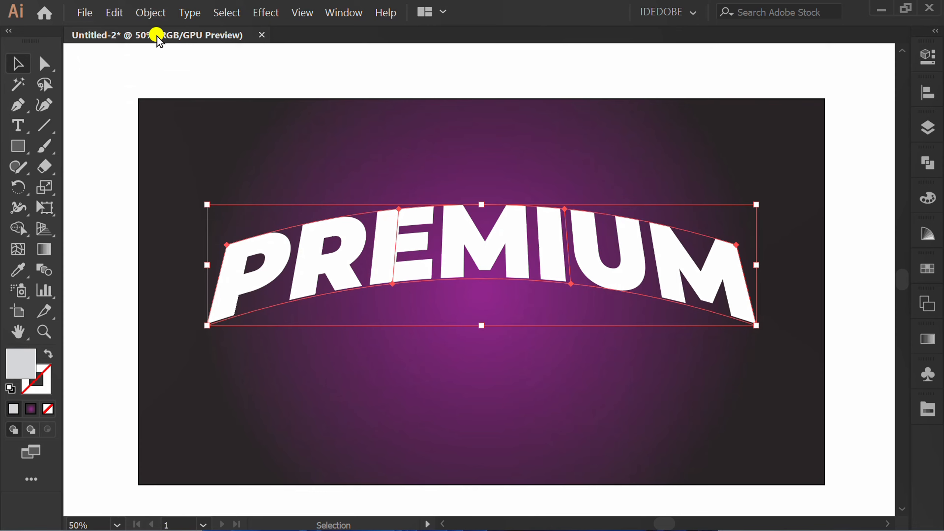
Expand the object and fill of the warped PREMIUM text and unite its overlapping letter paths.
click(150, 11)
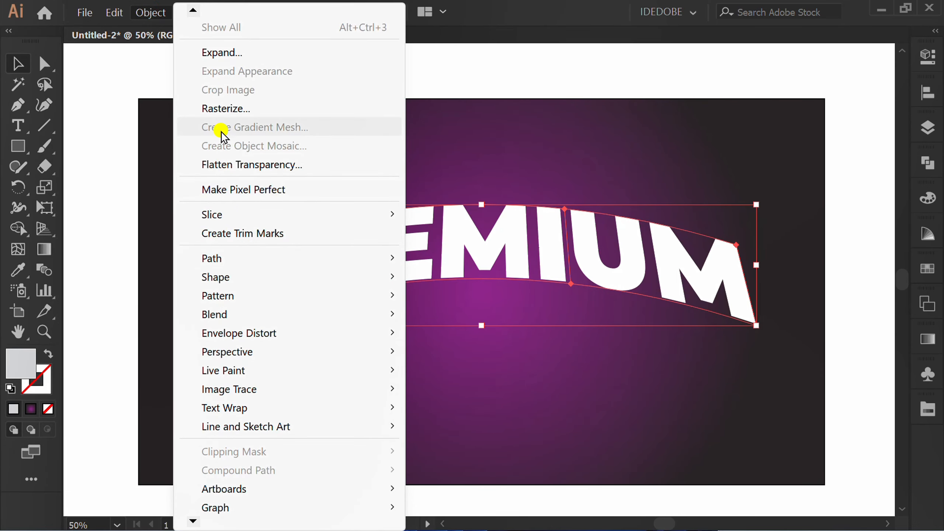
click(284, 54)
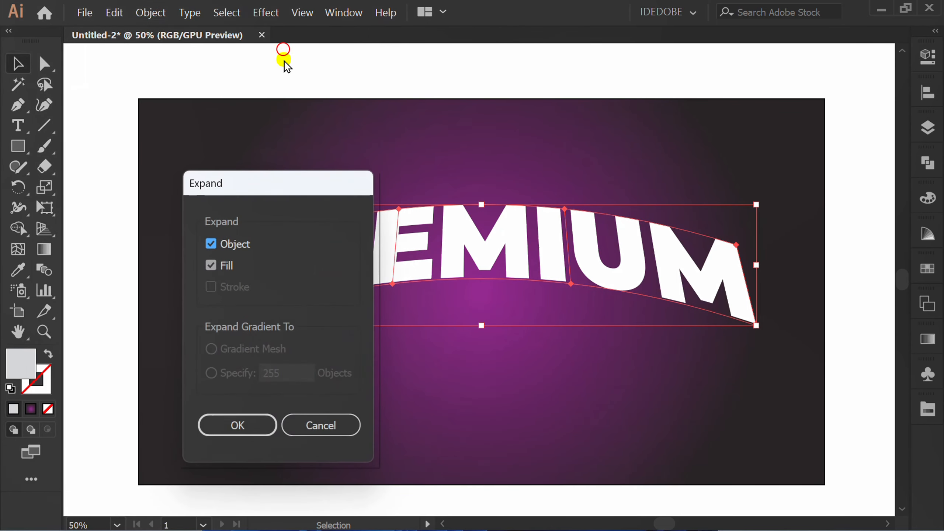
click(251, 421)
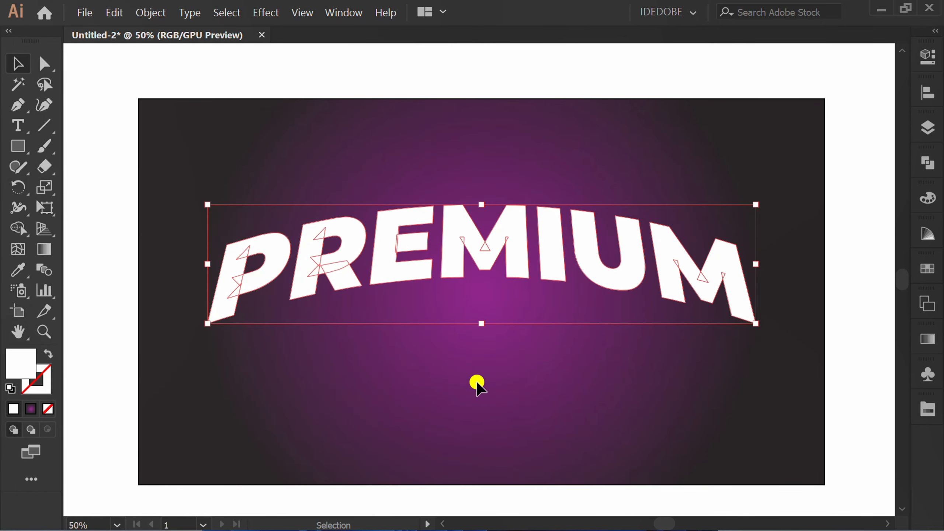
click(927, 165)
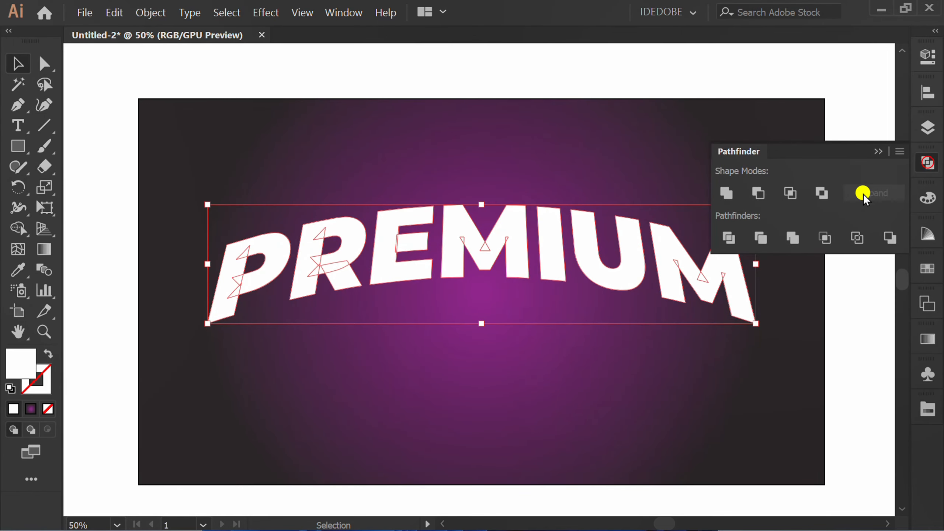
click(735, 193)
click(519, 385)
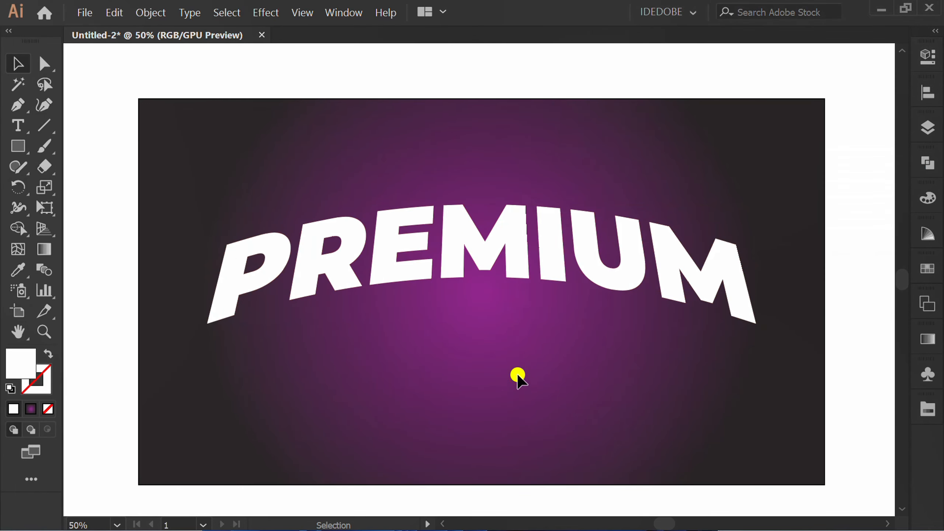
Copy the united PREMIUM lettering and paste a duplicate directly behind it.
drag(634, 139, 353, 352)
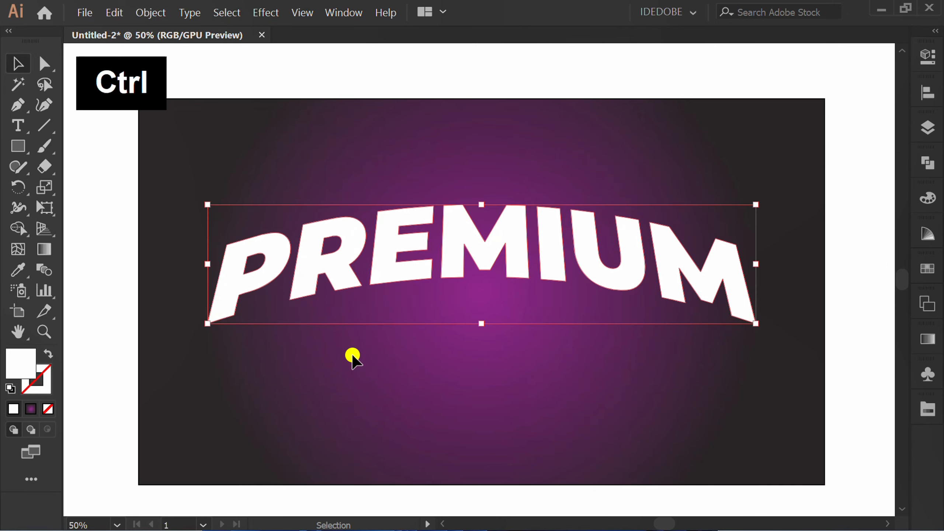
key(ctrl+c)
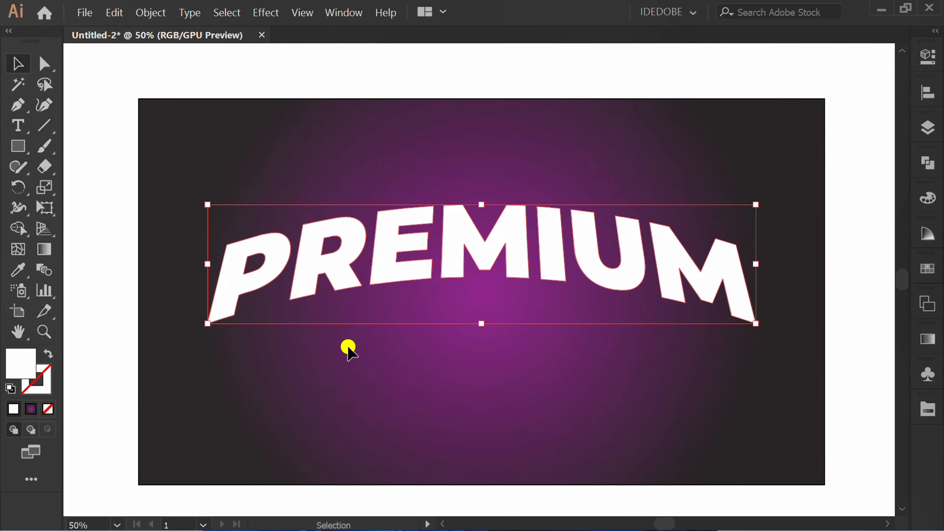
click(116, 12)
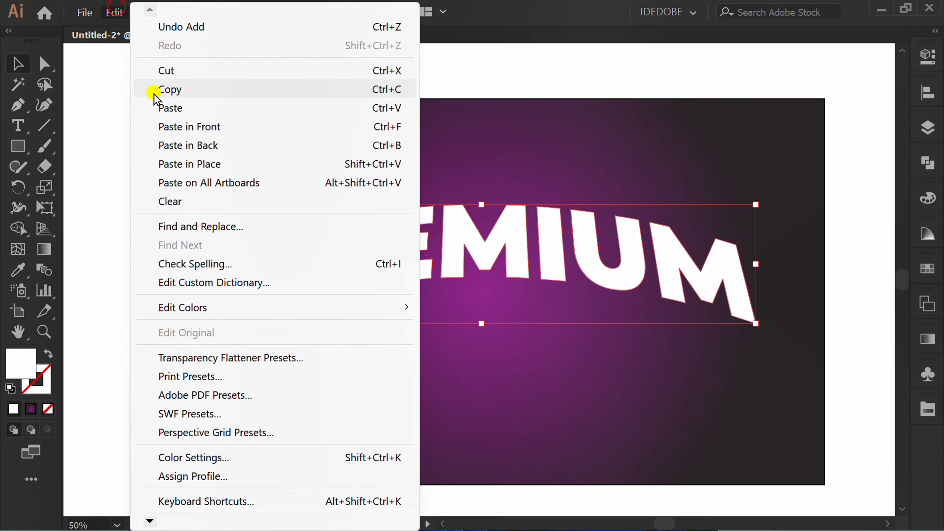
click(230, 145)
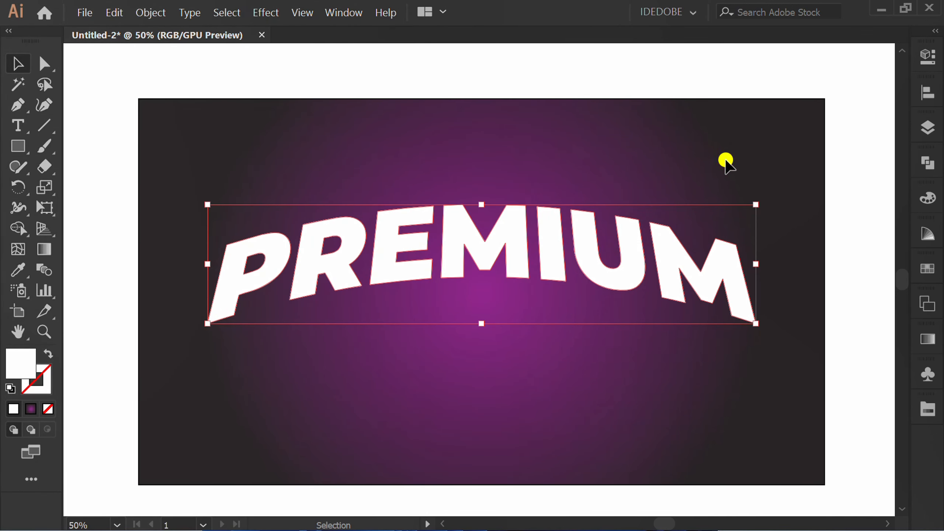
Set the fill color of the PREMIUM copy behind the white lettering to black.
click(923, 56)
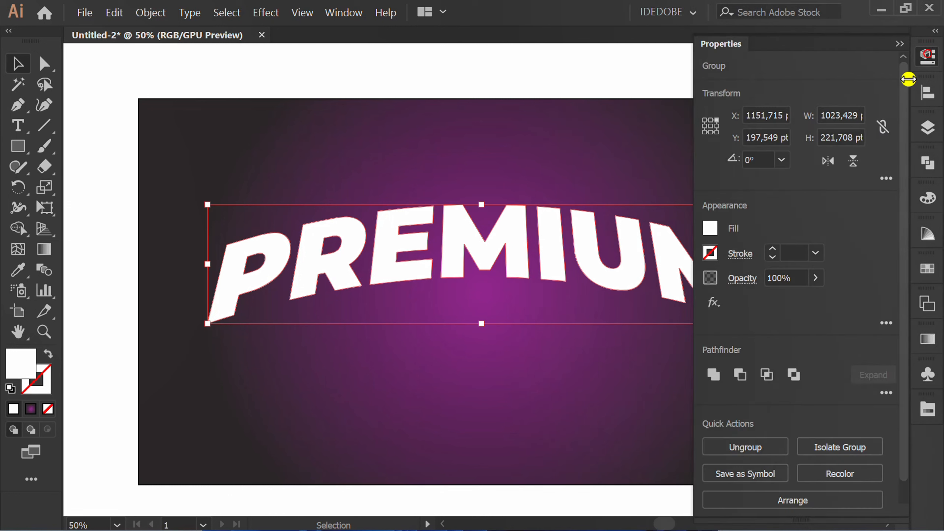
click(711, 228)
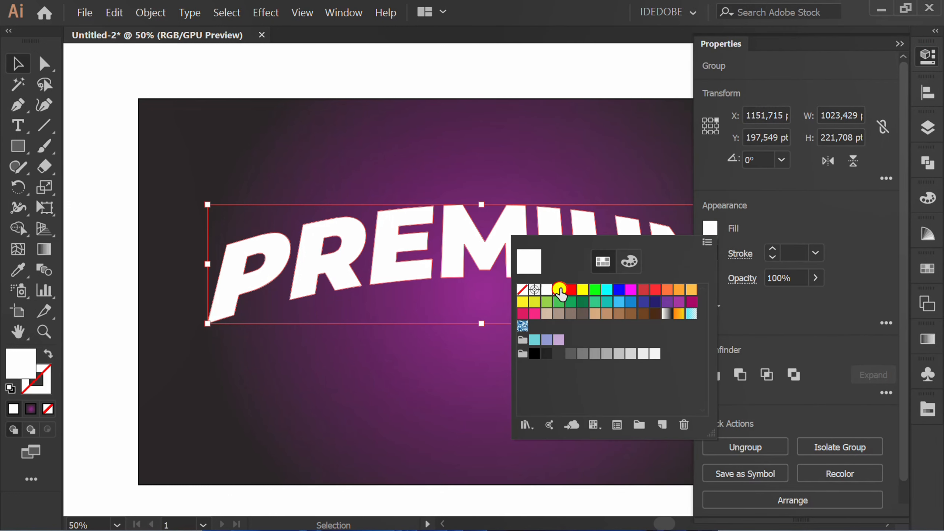
click(559, 290)
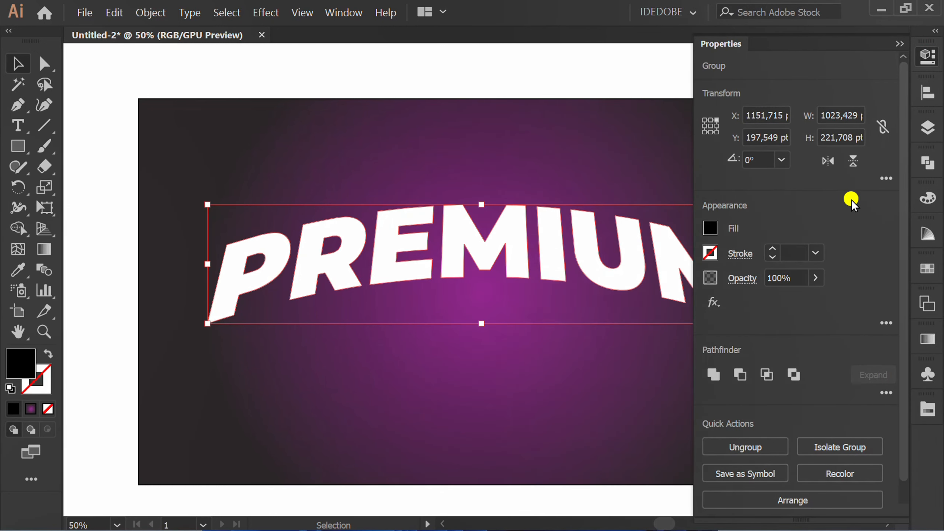
click(899, 43)
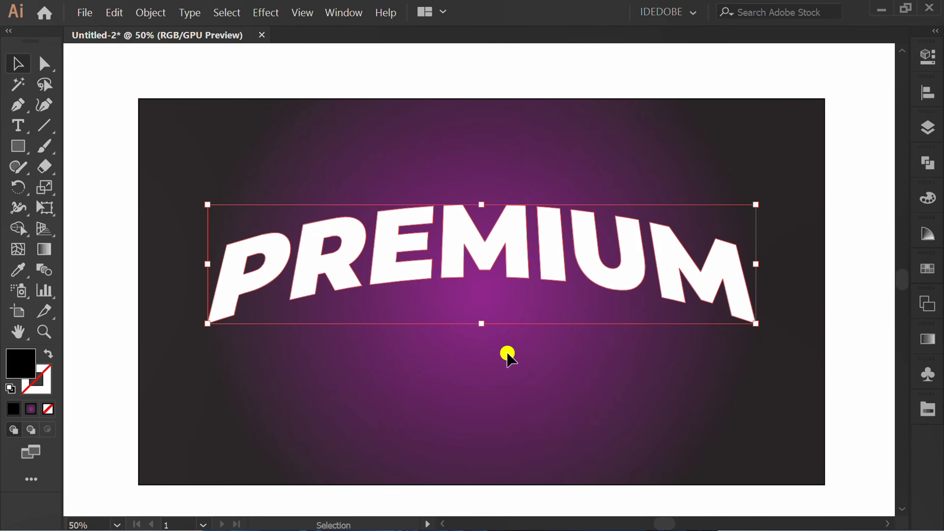
Offset the paths of the black PREMIUM copy by 10 pt with miter joins and a miter limit of 4.
click(150, 13)
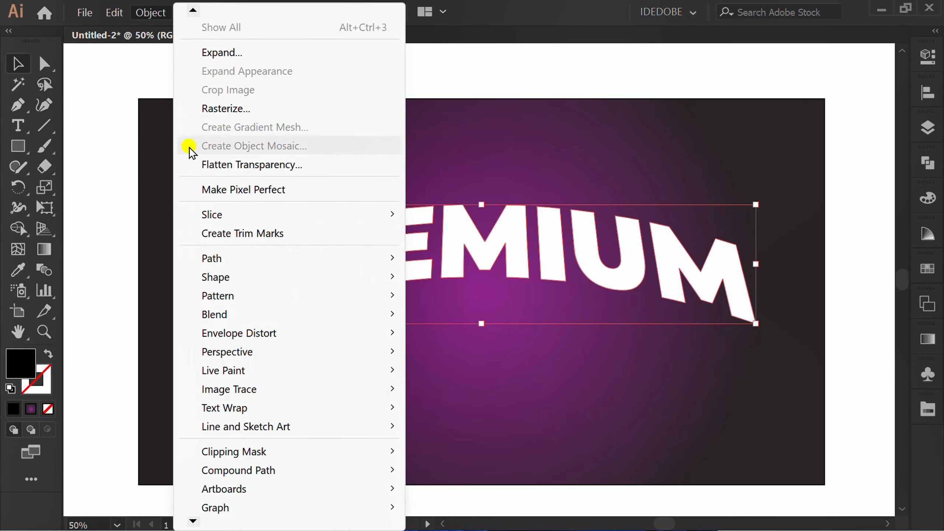
mouse_move(302, 260)
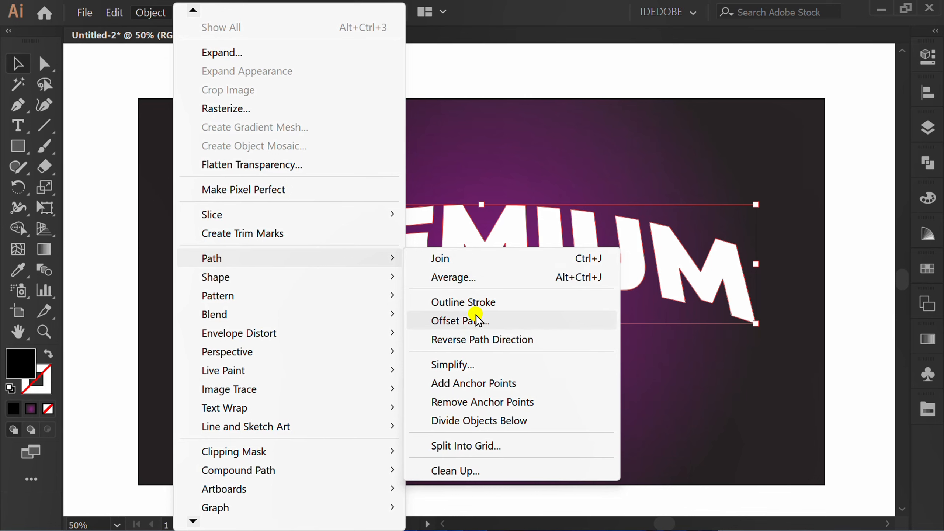
click(511, 322)
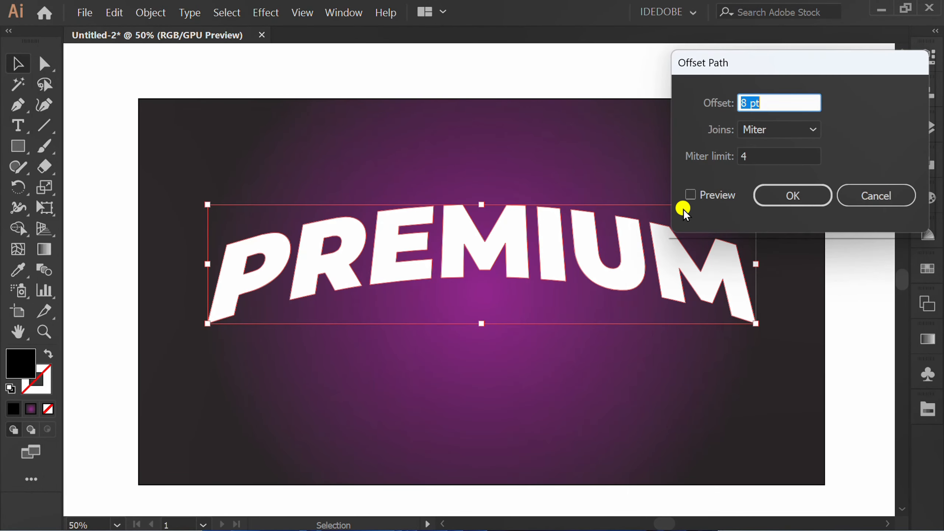
click(692, 194)
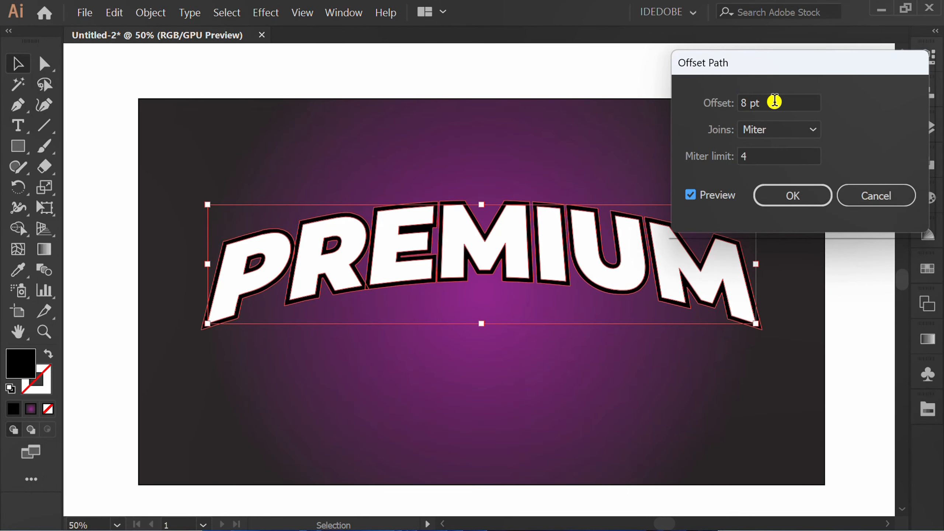
scroll(774, 102, up, 2)
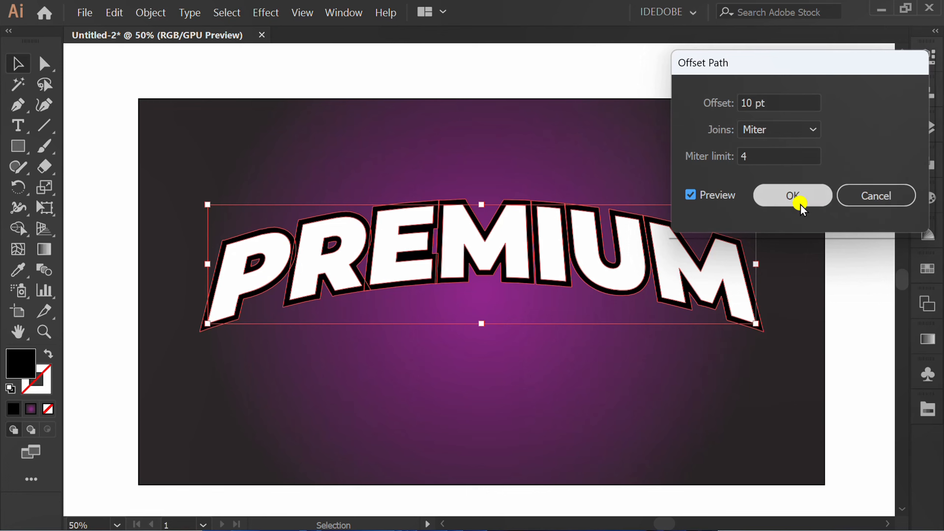
click(793, 195)
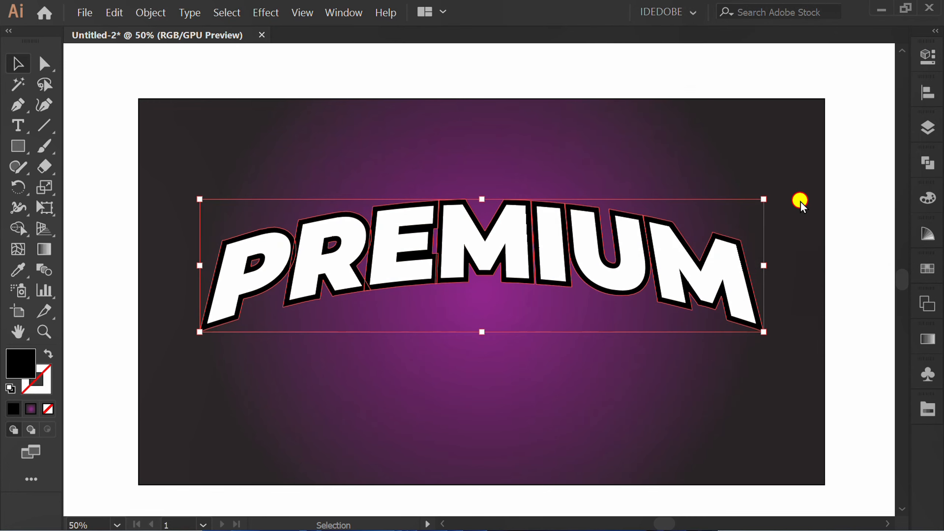
Delete the white PREMIUM lettering in front of the black shapes.
click(662, 362)
click(382, 244)
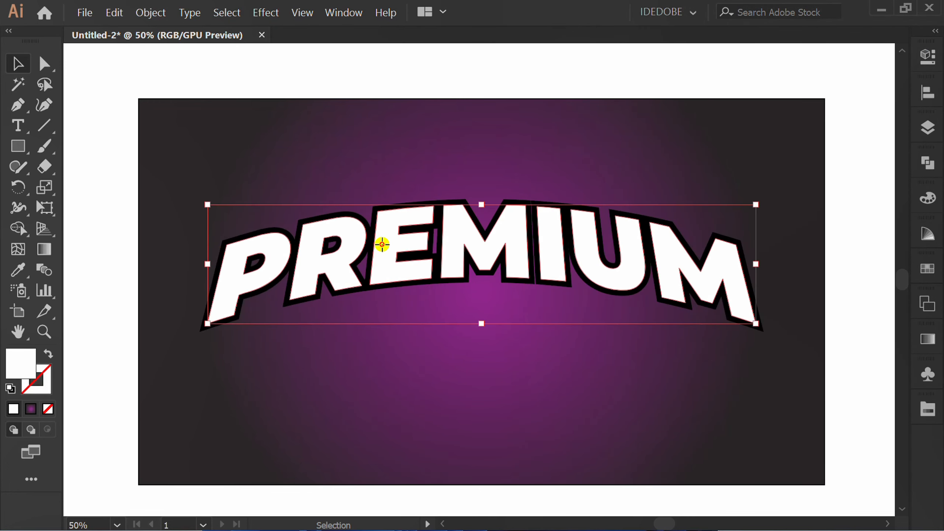
key(Delete)
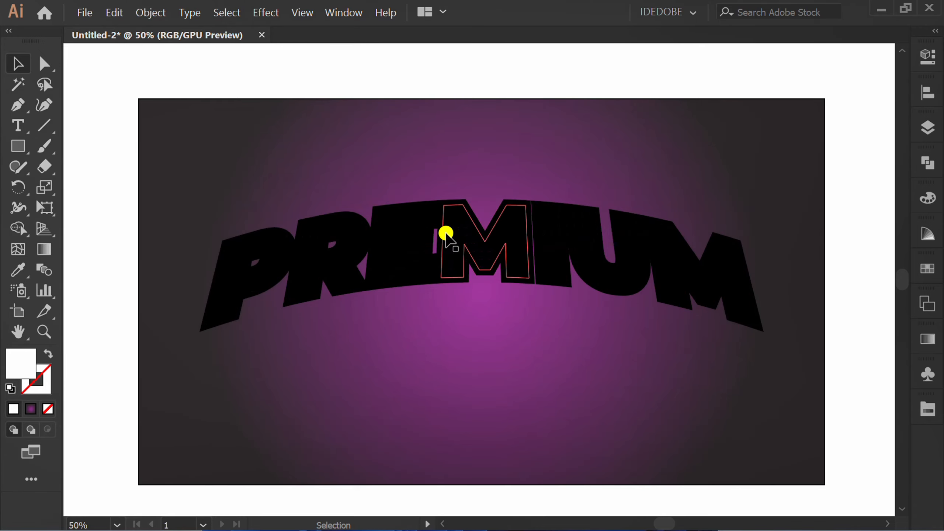
Hide Layer 1, which holds the purple gradient background.
click(928, 128)
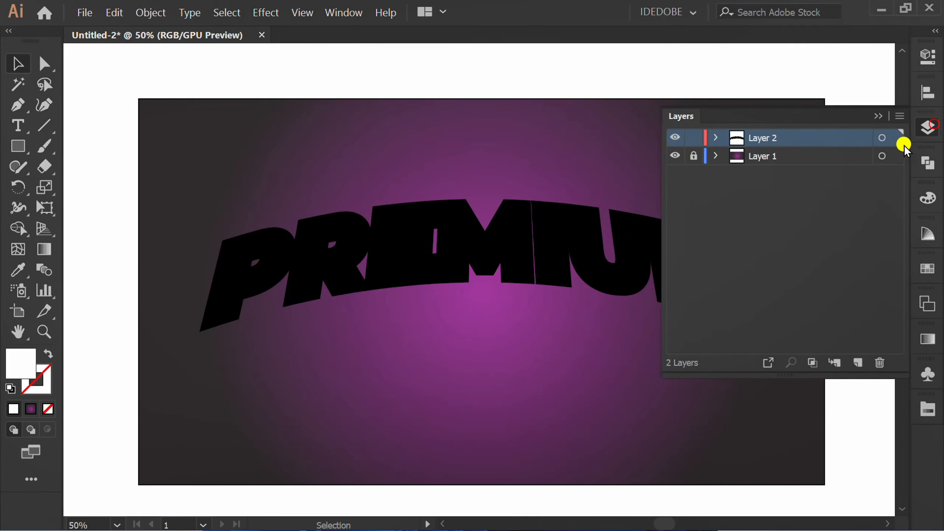
click(670, 156)
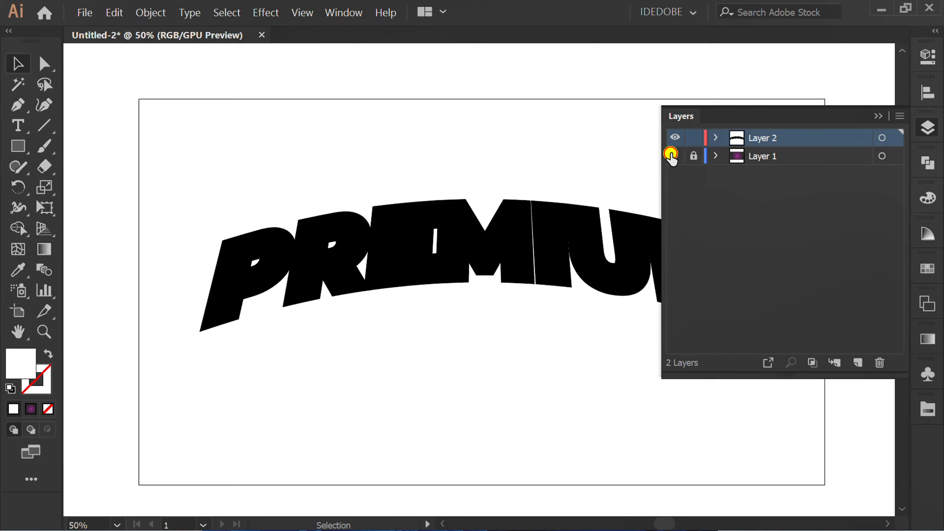
click(560, 79)
Duplicate the black PREMIUM lettering straight down so it partly overlaps the original, and send the copy to the back.
drag(657, 156, 488, 295)
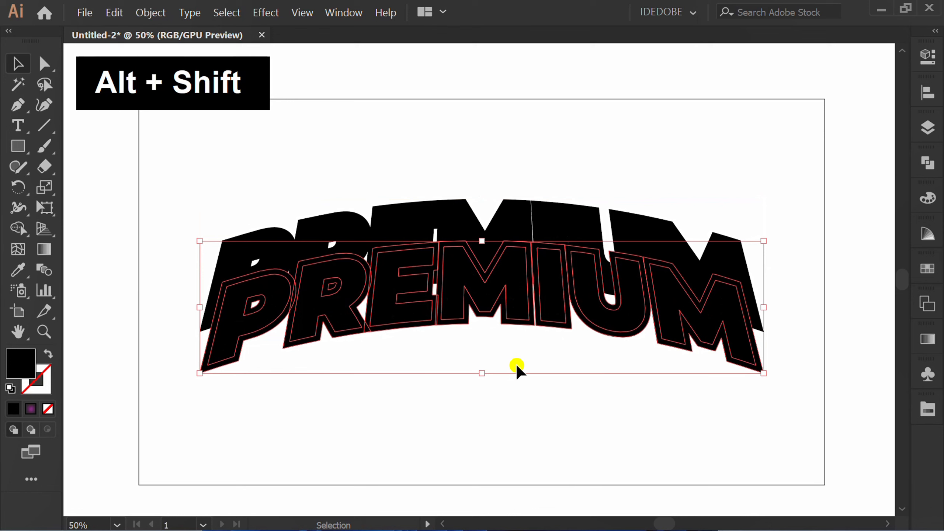
right_click(440, 277)
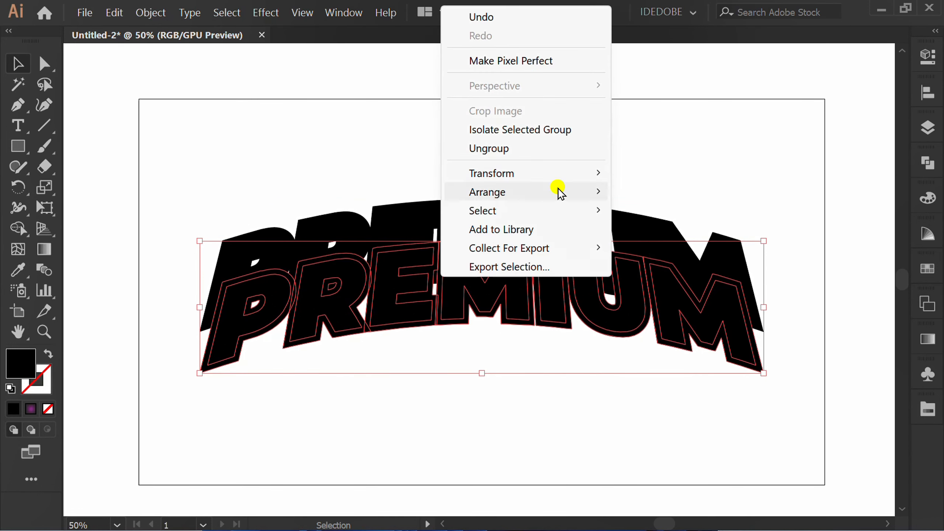
mouse_move(559, 192)
click(669, 248)
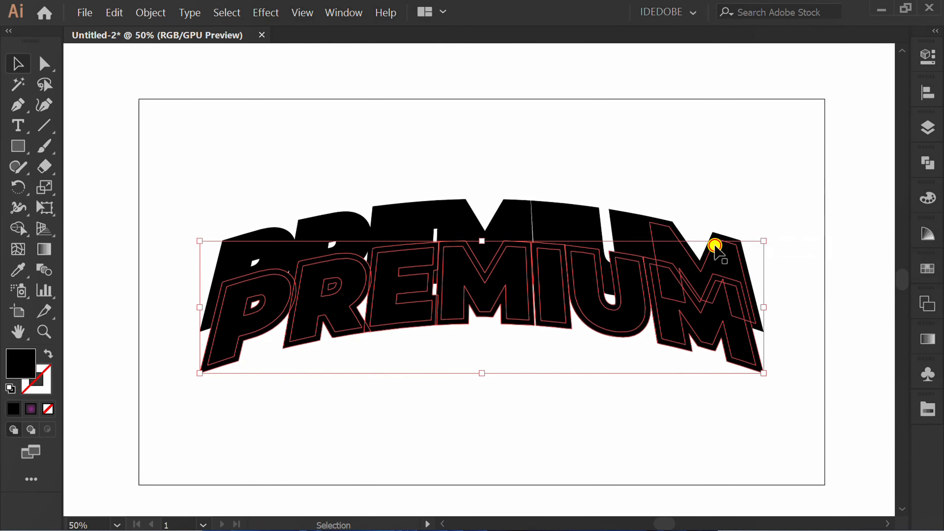
Scale the lower PREMIUM copy uniformly to 85%.
right_click(444, 274)
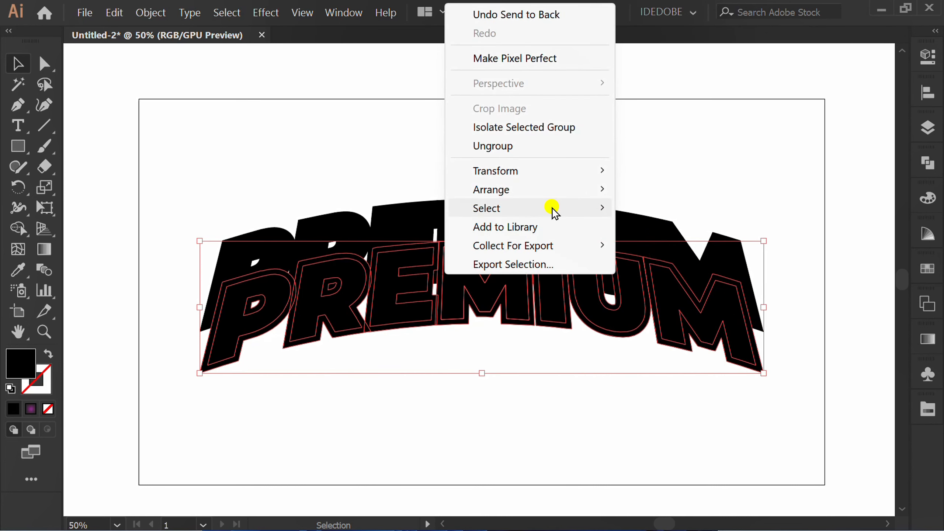
mouse_move(582, 175)
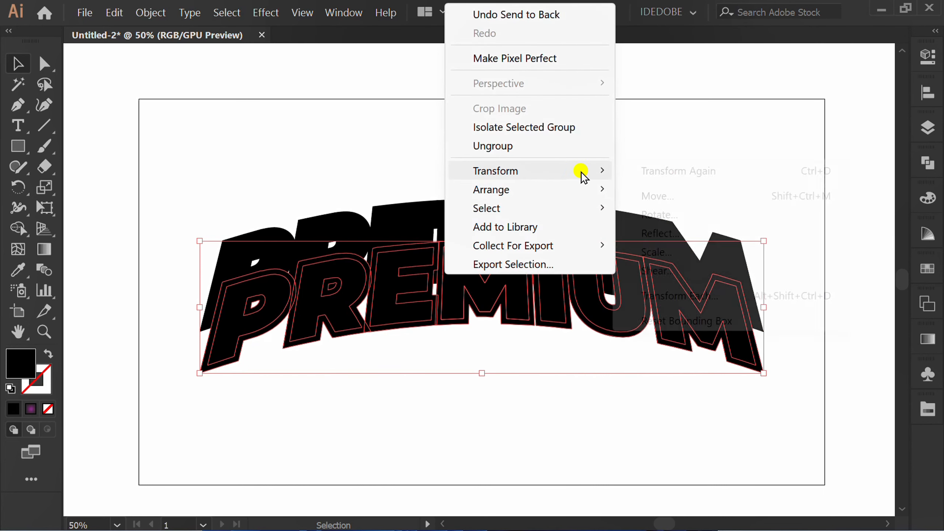
click(693, 255)
drag(825, 119, 835, 83)
scroll(808, 143, down, 3)
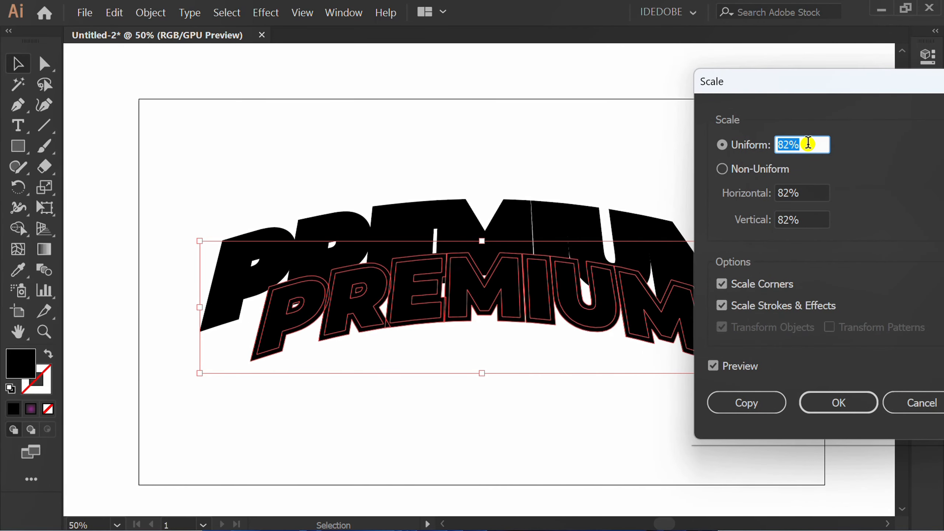
scroll(807, 143, up, 5)
scroll(808, 143, down, 1)
scroll(807, 143, down, 1)
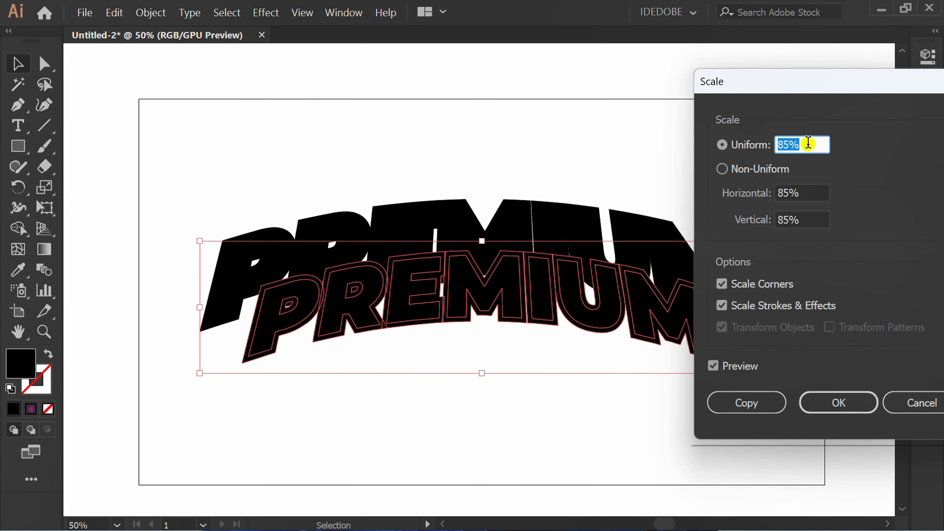
click(842, 403)
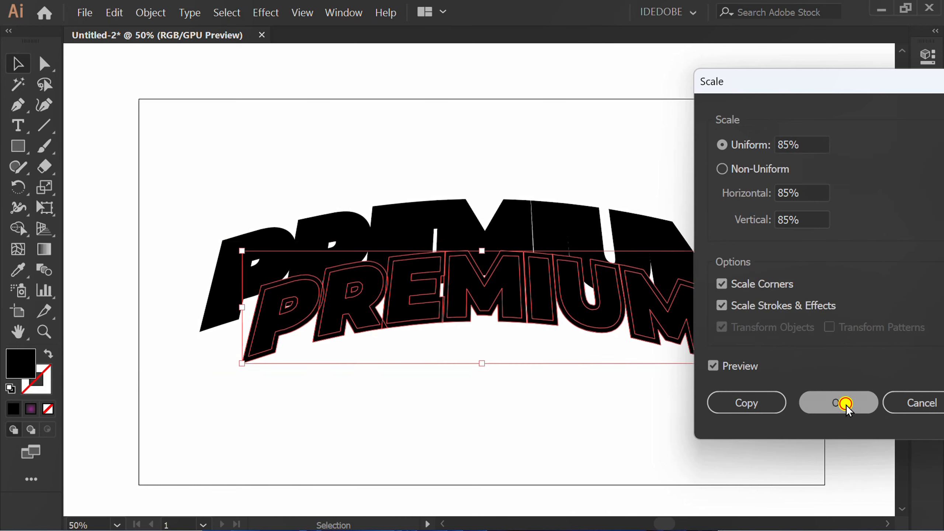
Nudge the scaled PREMIUM copy slightly upward toward the original lettering.
key(Up)
key(Up)
key(Up)
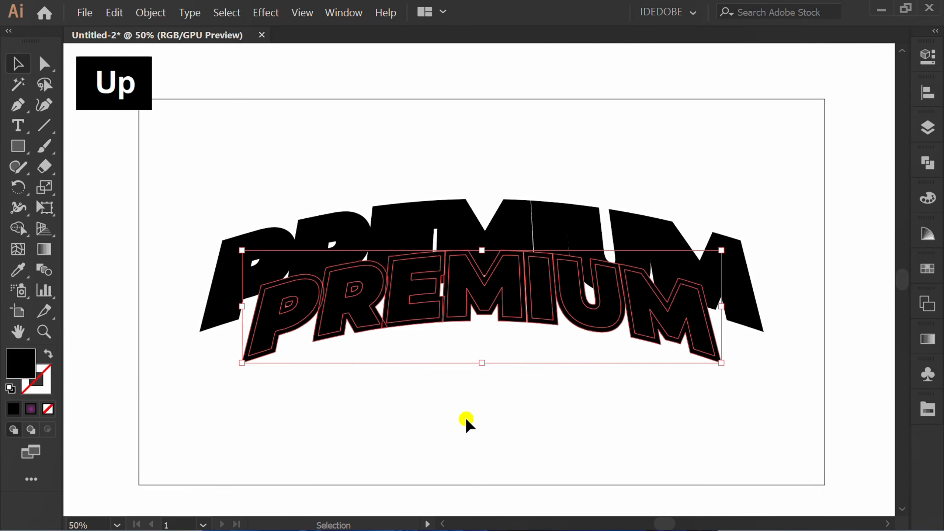
Nudge the smaller PREMIUM copy slightly higher and blend it with the larger black PREMIUM lettering.
key(Up)
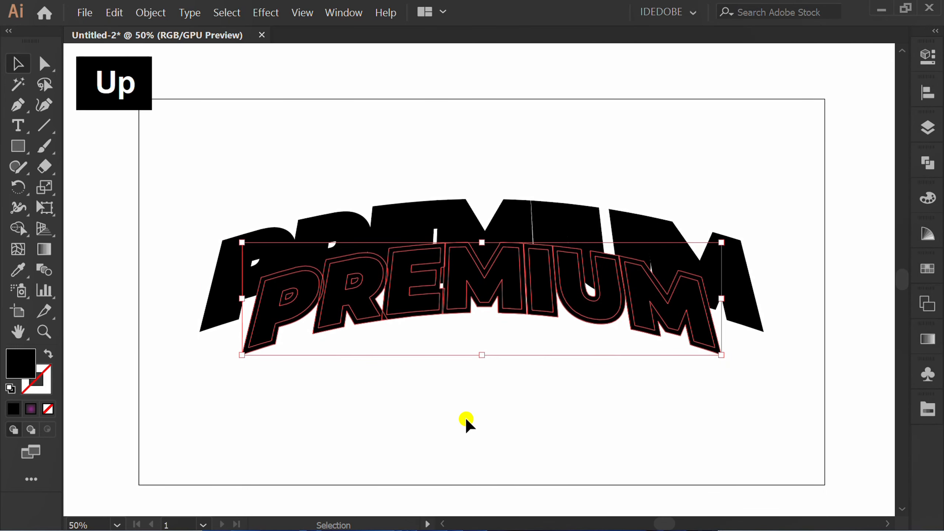
click(446, 416)
drag(703, 164, 343, 401)
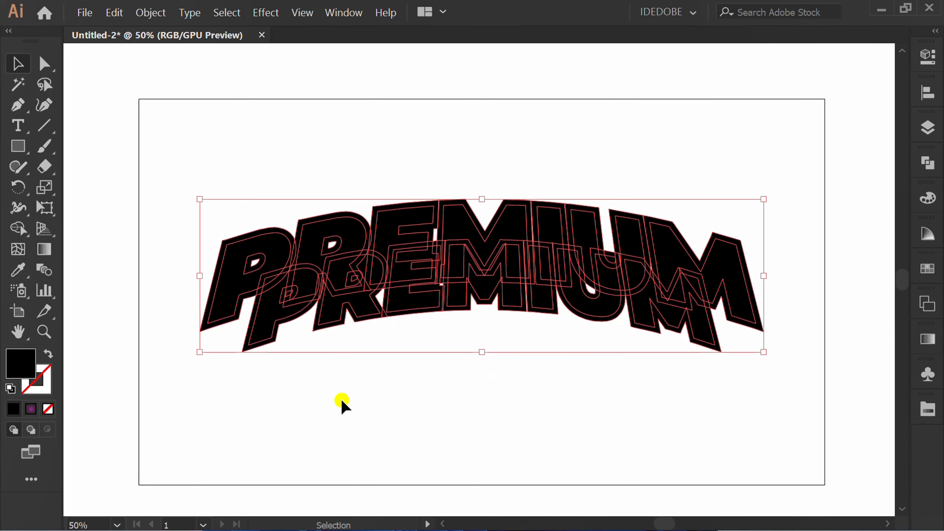
key(ctrl+alt+b)
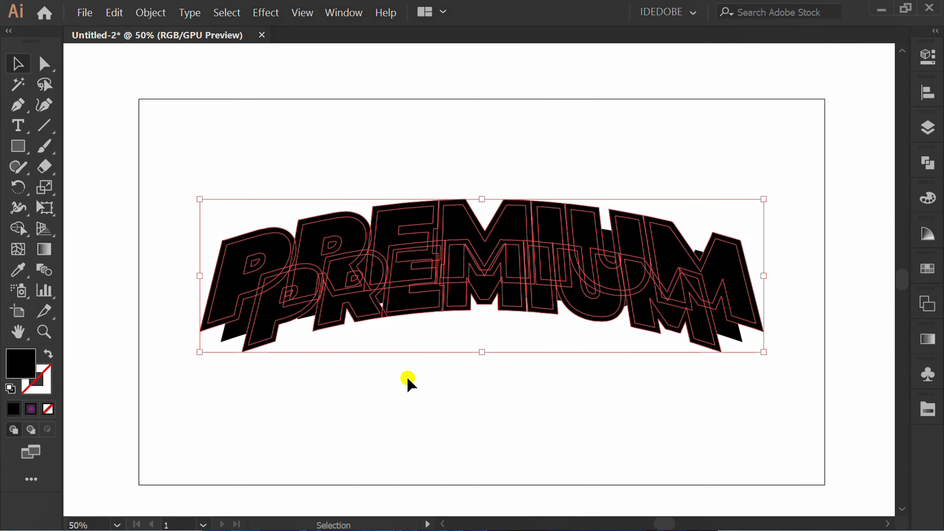
Set the blend's spacing to 100 specified steps with preview enabled.
click(926, 55)
click(795, 402)
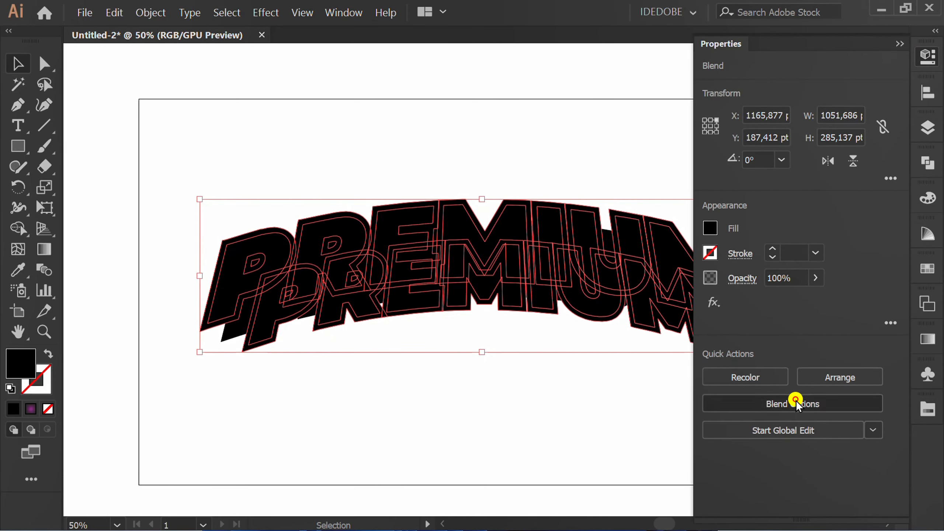
click(603, 173)
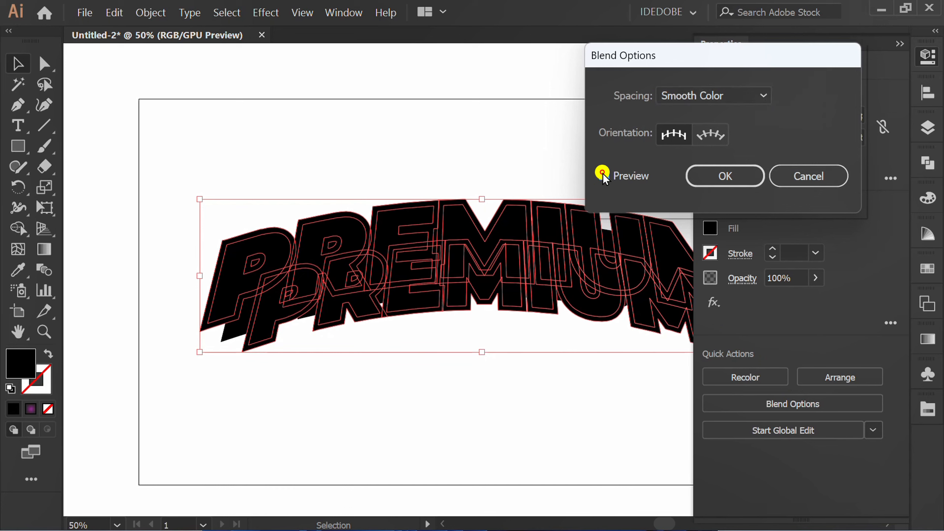
click(724, 92)
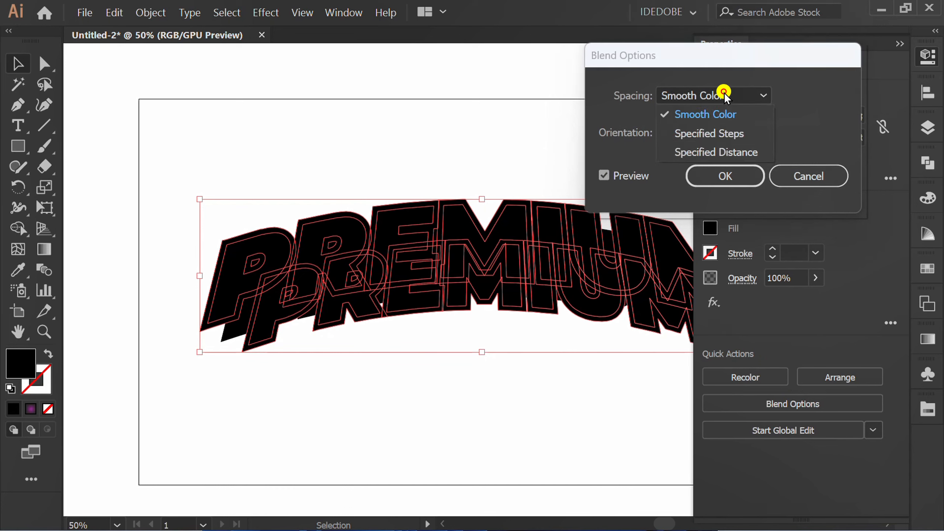
click(745, 132)
text(100)
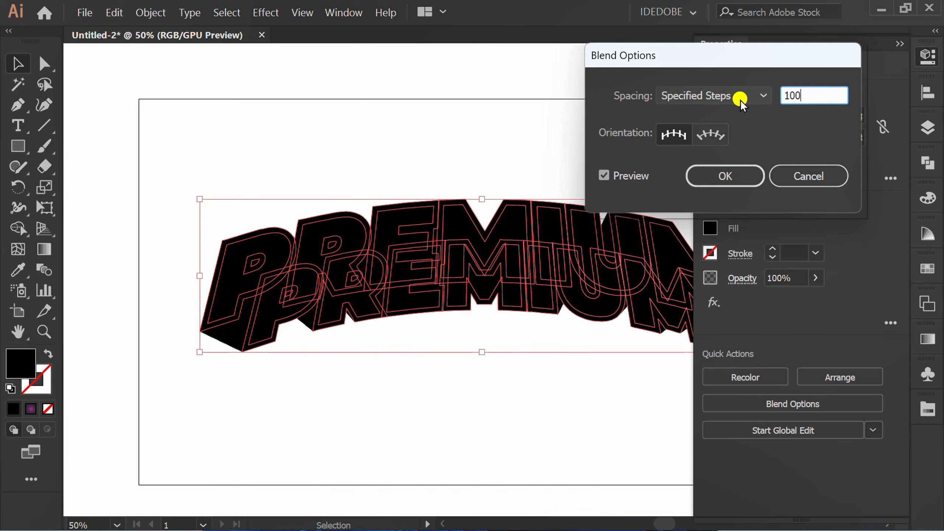
click(738, 177)
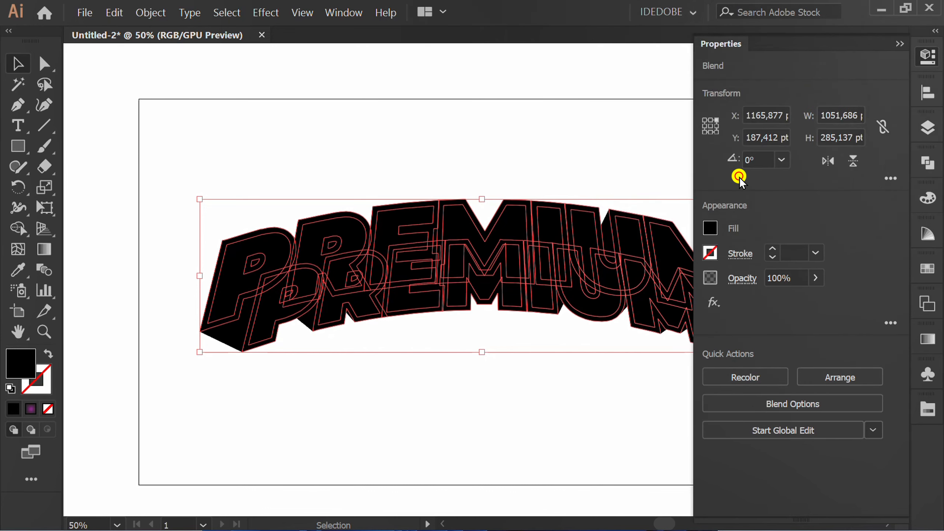
click(900, 44)
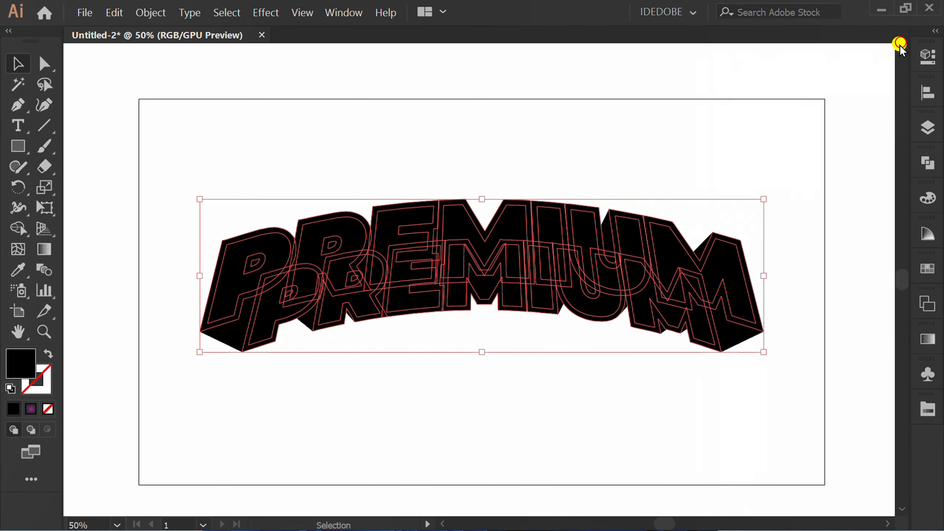
Expand the blended PREMIUM lettering into editable shapes.
click(151, 12)
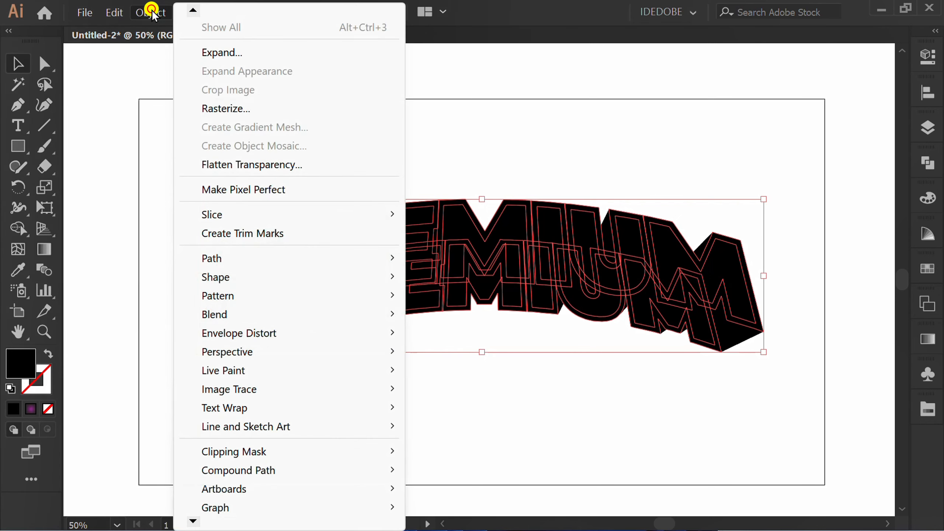
click(258, 52)
click(234, 431)
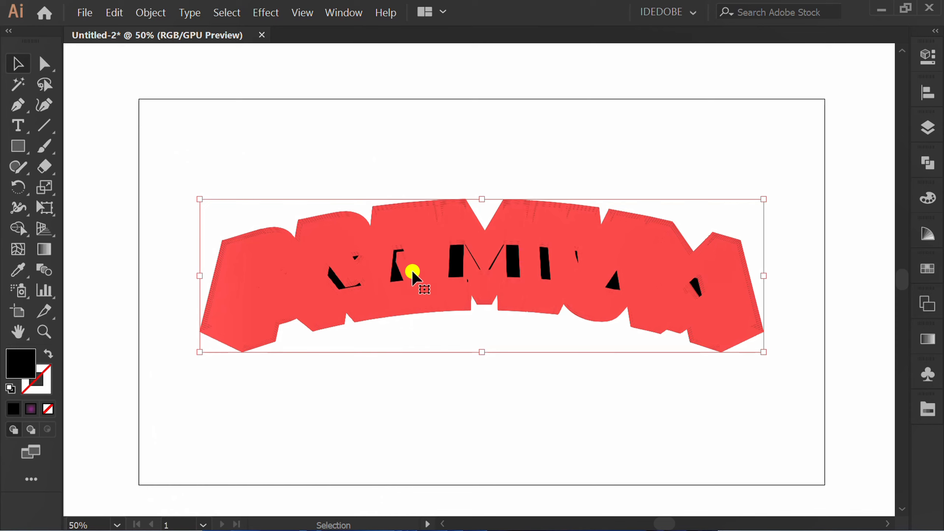
Ungroup the expanded lettering, then give its shapes the default black stroke and no fill.
right_click(412, 270)
click(497, 145)
key(d)
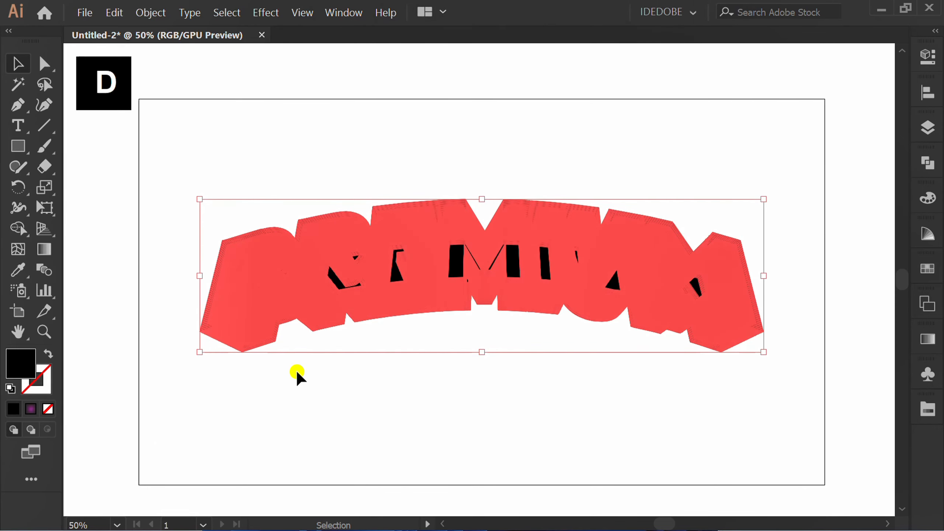
key(slash)
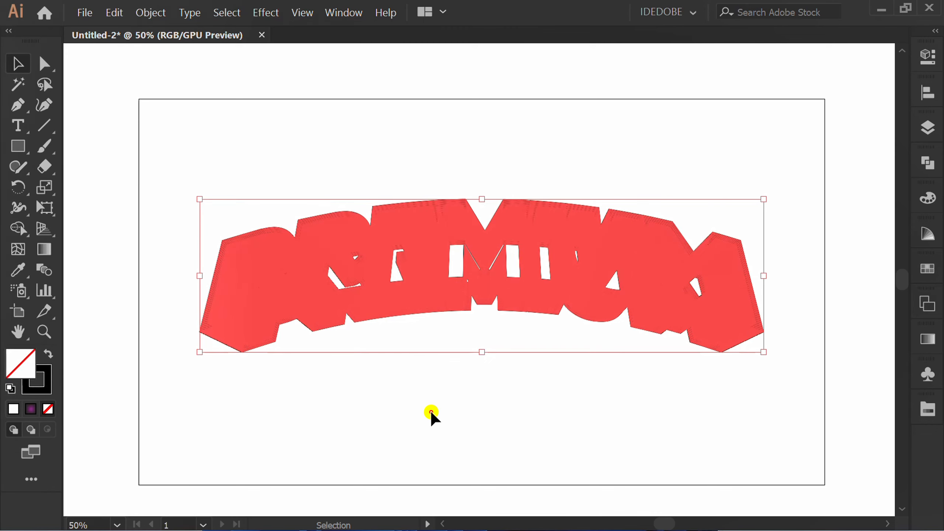
Select all the expanded lettering shapes and unite them into one outline with Pathfinder.
click(430, 411)
drag(773, 162, 208, 402)
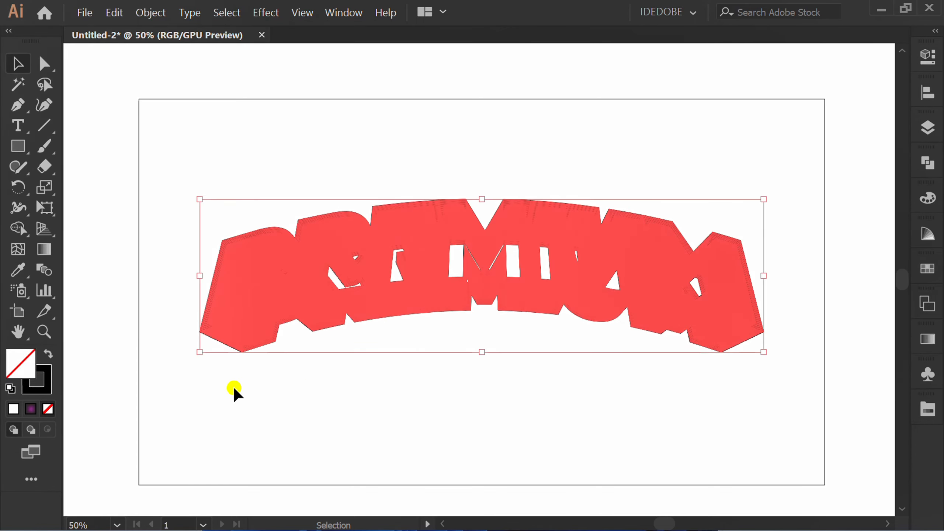
click(927, 162)
click(727, 193)
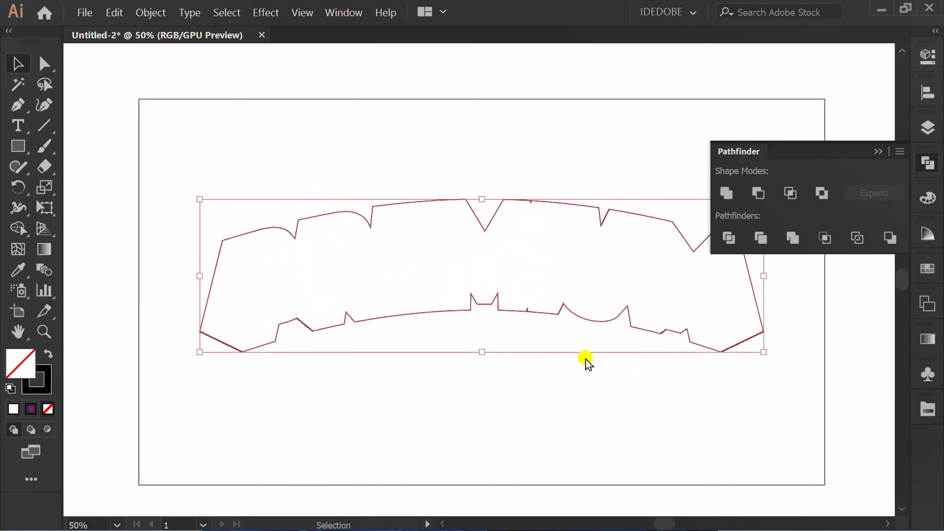
click(876, 151)
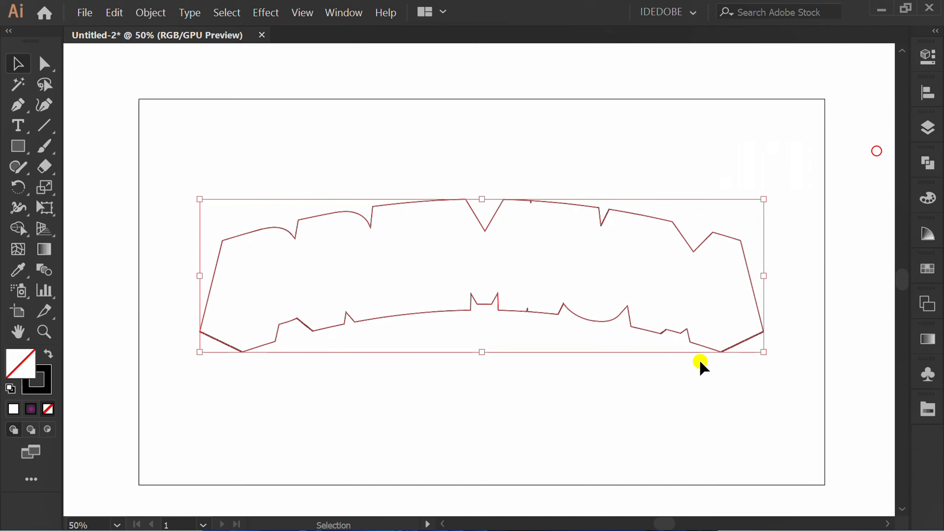
Swap the fill and stroke of the united outline to make it solid black without a stroke.
click(547, 434)
mouse_move(679, 186)
mouse_down()
mouse_move(429, 329)
mouse_move(330, 368)
mouse_up()
key(shift+x)
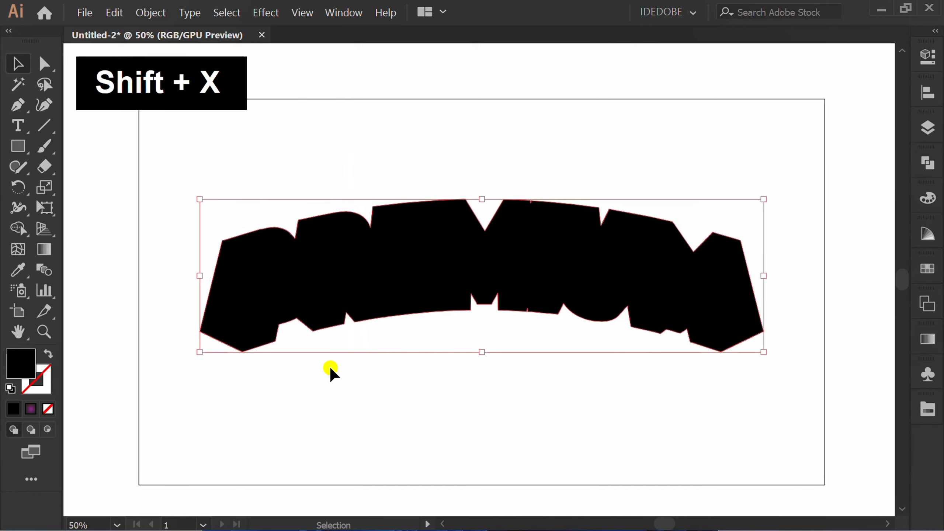
click(337, 384)
Paste the copied white PREMIUM lettering in front of the black extrusion shape.
click(113, 13)
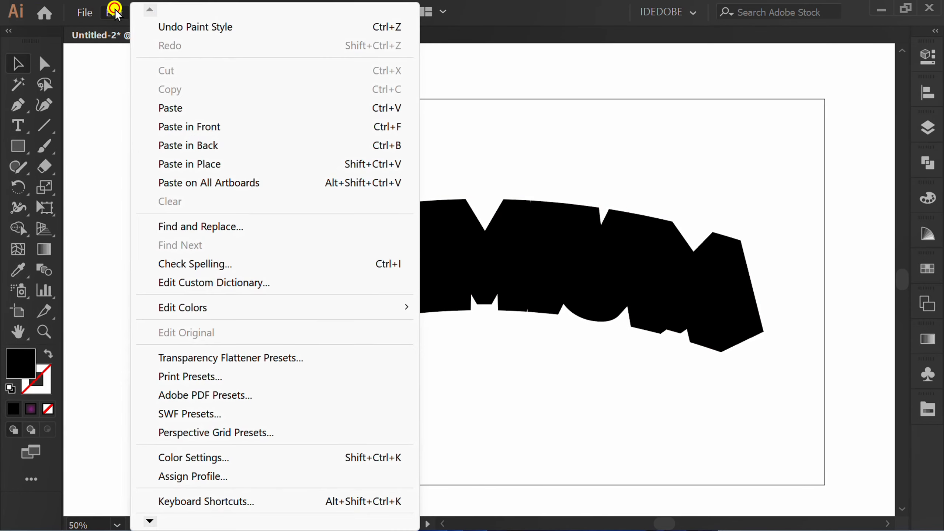
click(271, 128)
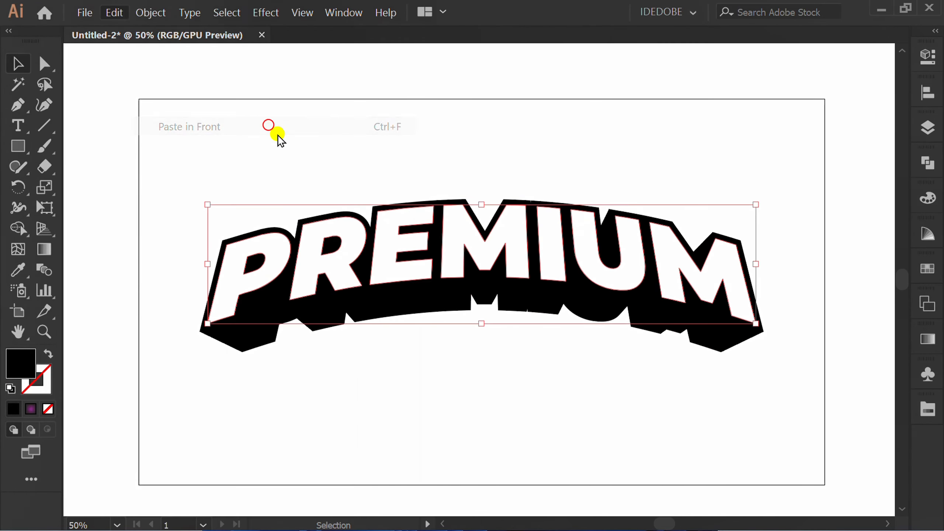
click(541, 389)
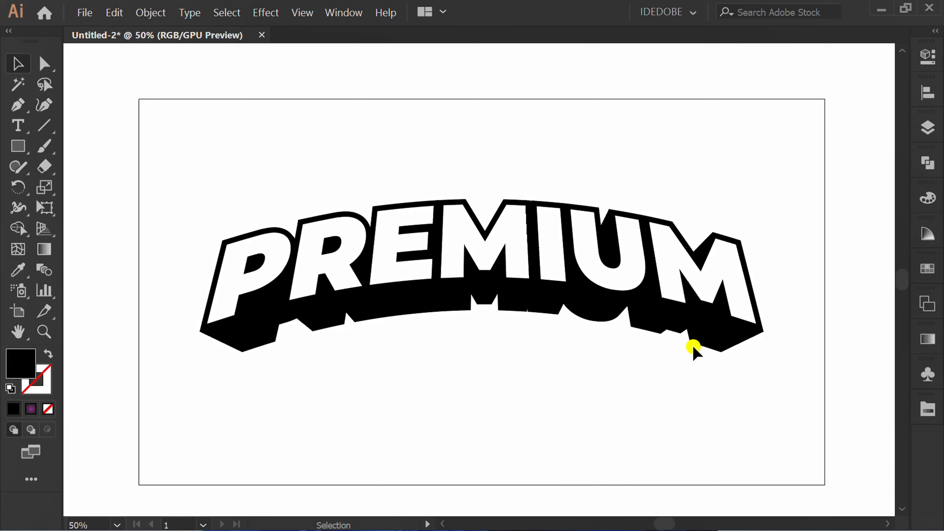
Show Layer 1 again to restore the purple gradient background.
click(928, 127)
click(674, 156)
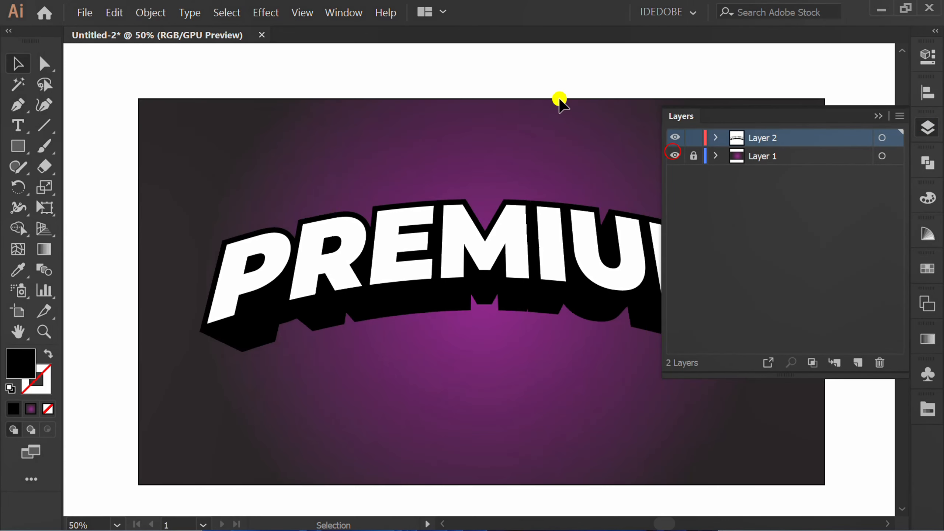
click(554, 71)
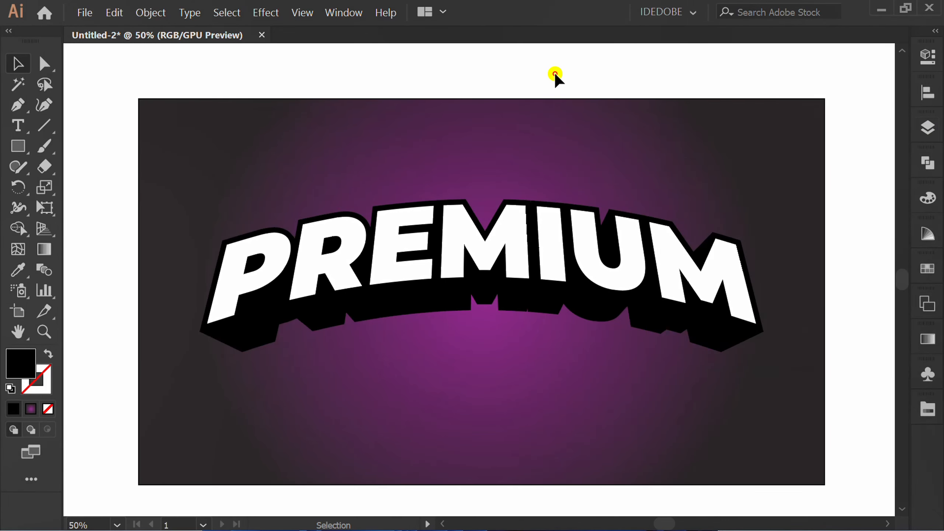
Offset the path of the black extrusion shape by 10 pt with miter joins and a miter limit of 4.
click(547, 298)
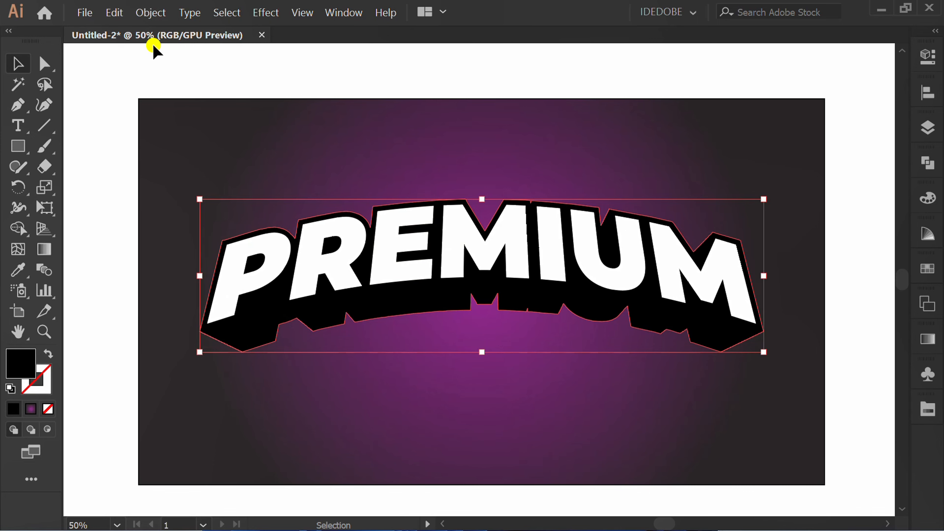
click(150, 11)
mouse_move(327, 260)
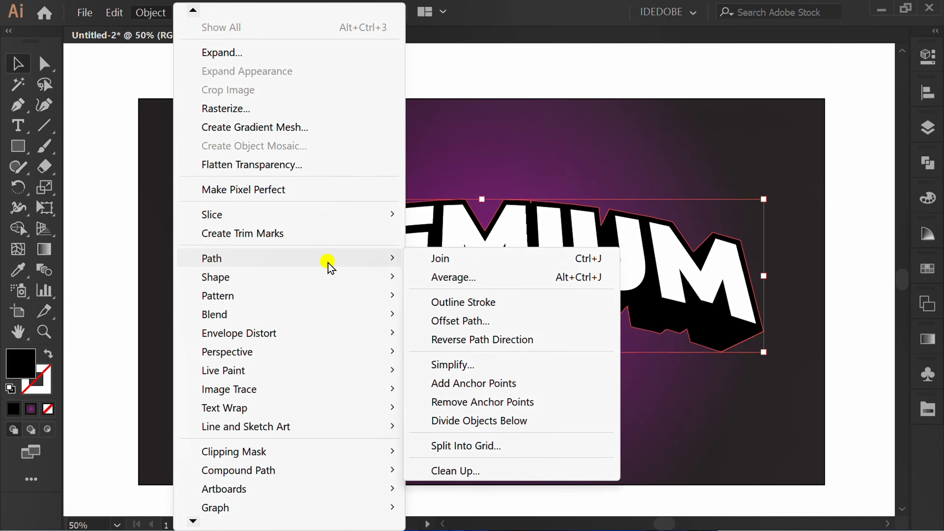
click(465, 319)
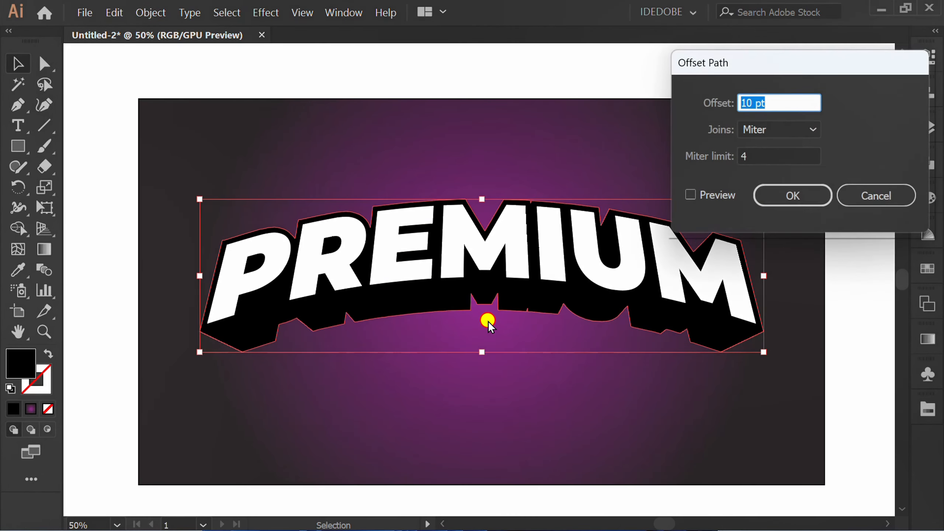
click(687, 193)
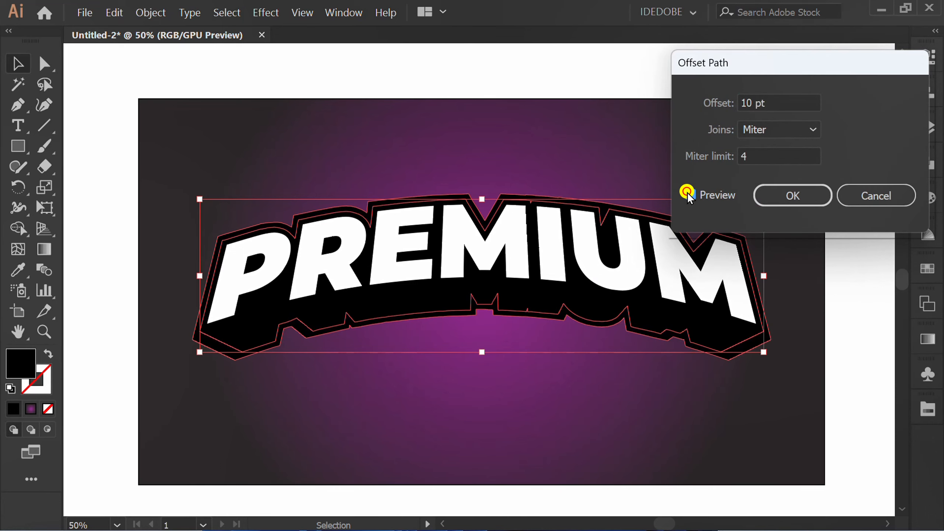
click(803, 192)
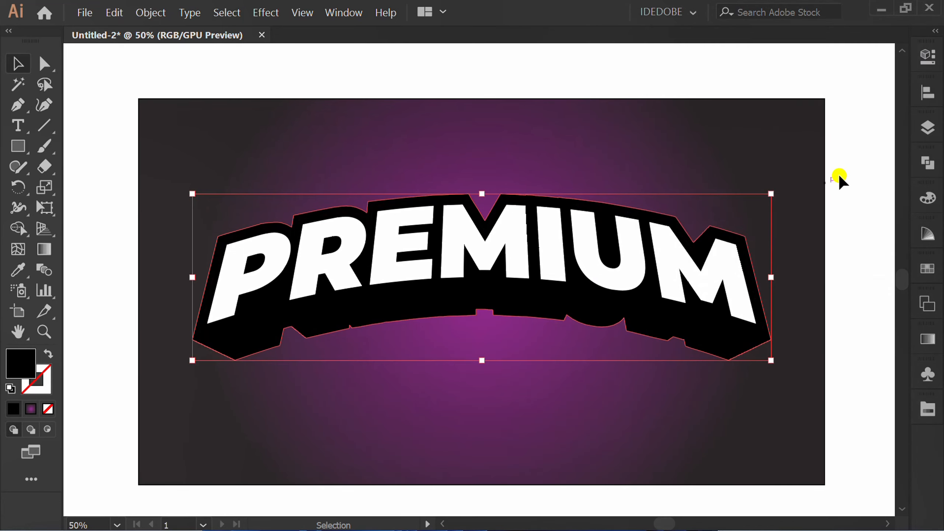
Fill the offset path around the black extrusion shape with white.
click(927, 56)
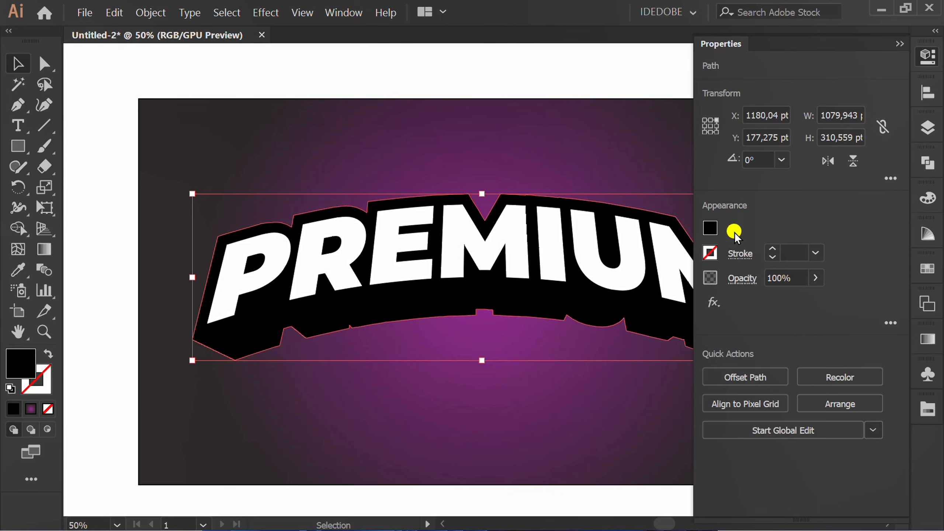
click(710, 228)
click(546, 291)
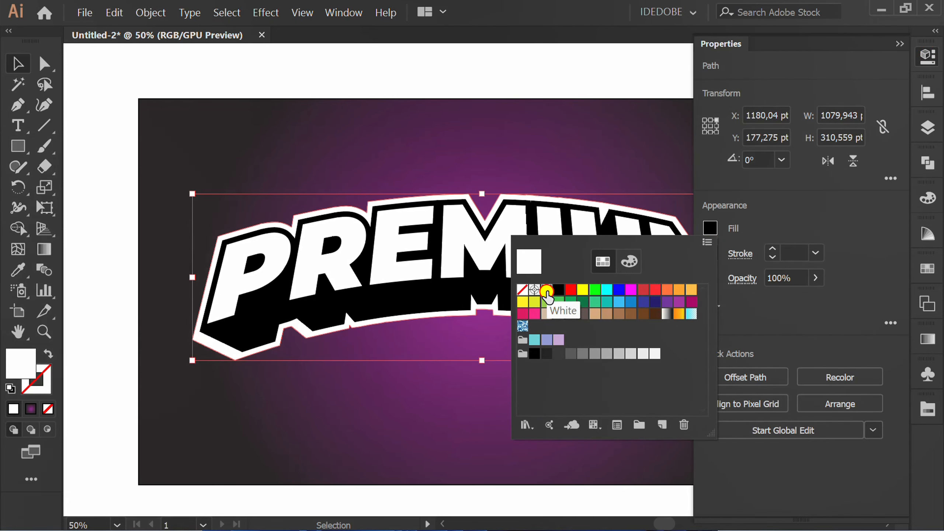
click(487, 71)
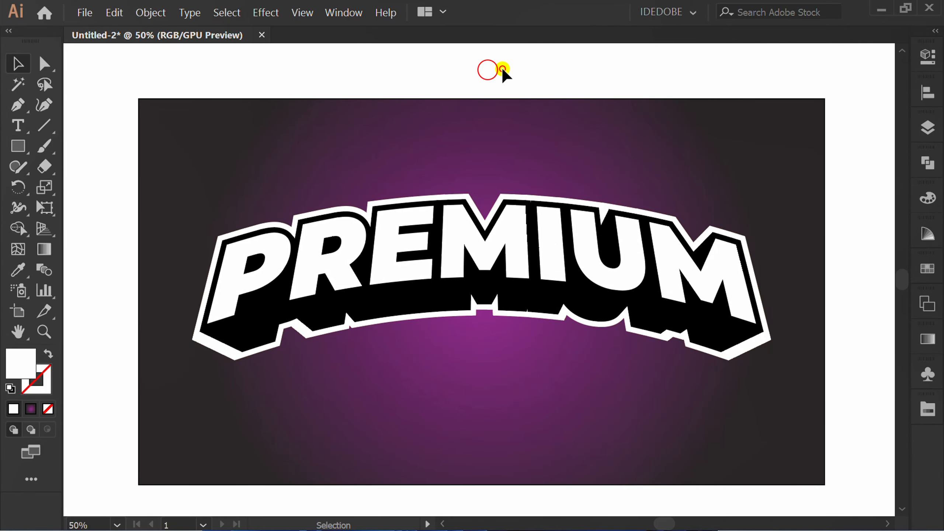
Make the white PREMIUM lettering a compound path and open its properties.
click(488, 244)
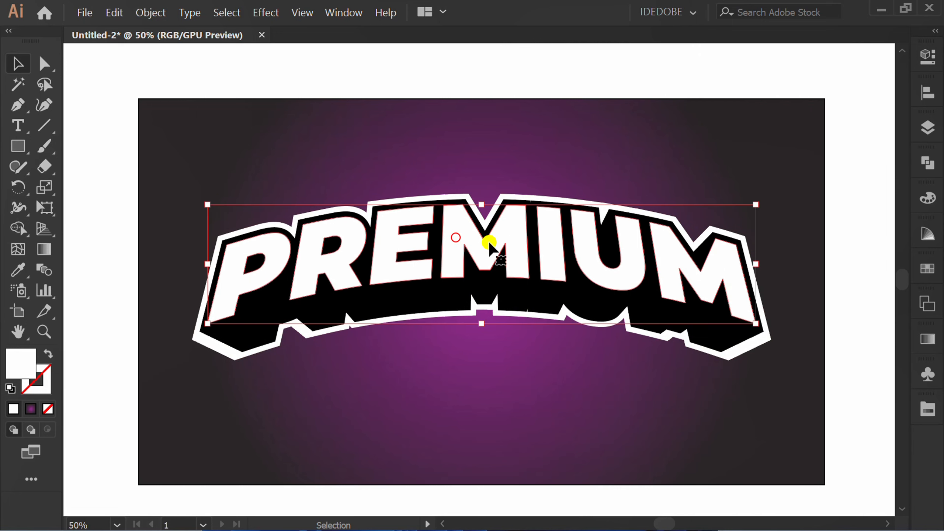
click(151, 12)
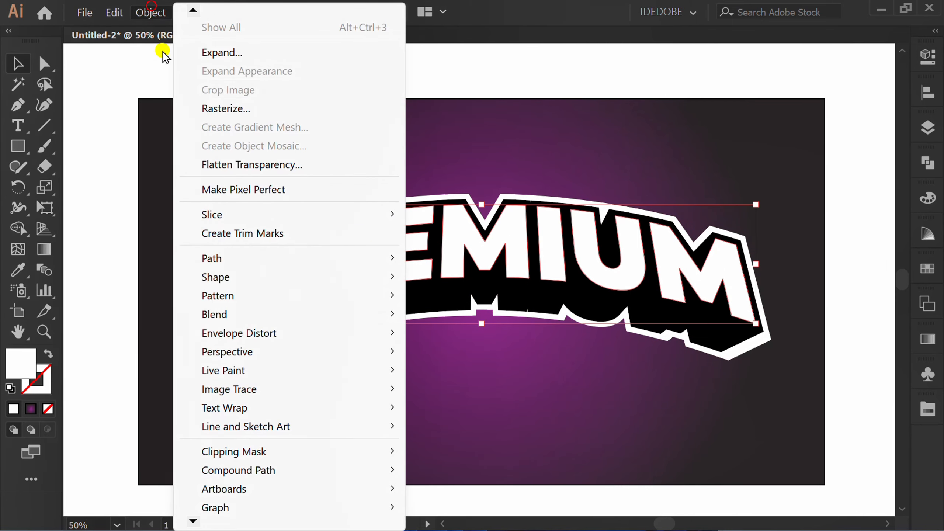
mouse_move(288, 471)
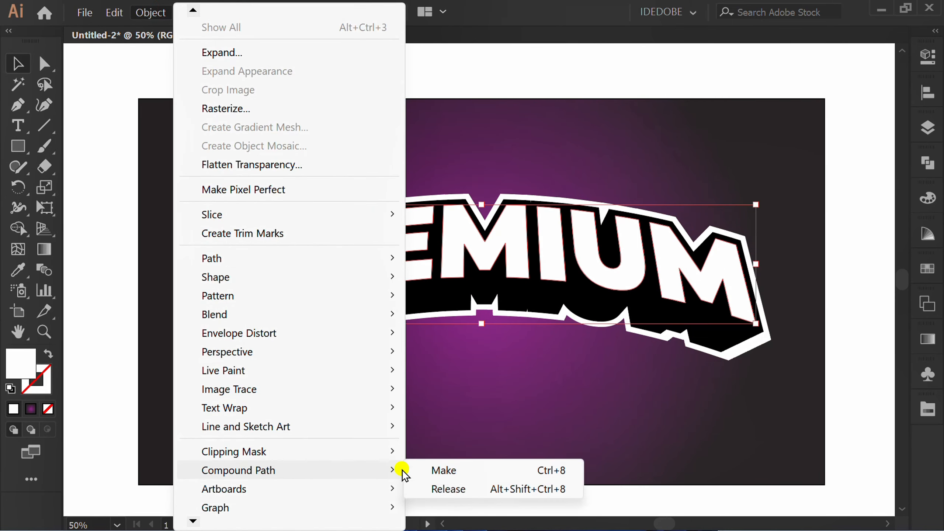
click(491, 471)
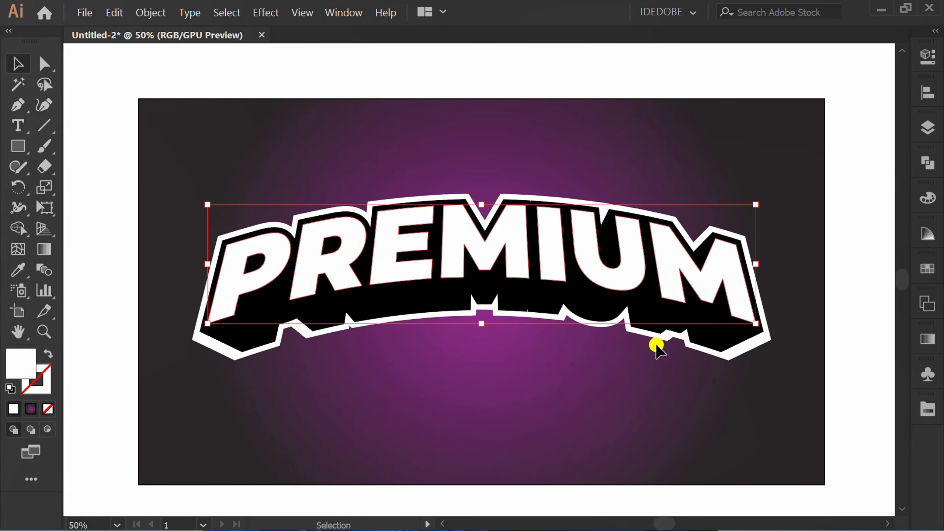
click(926, 58)
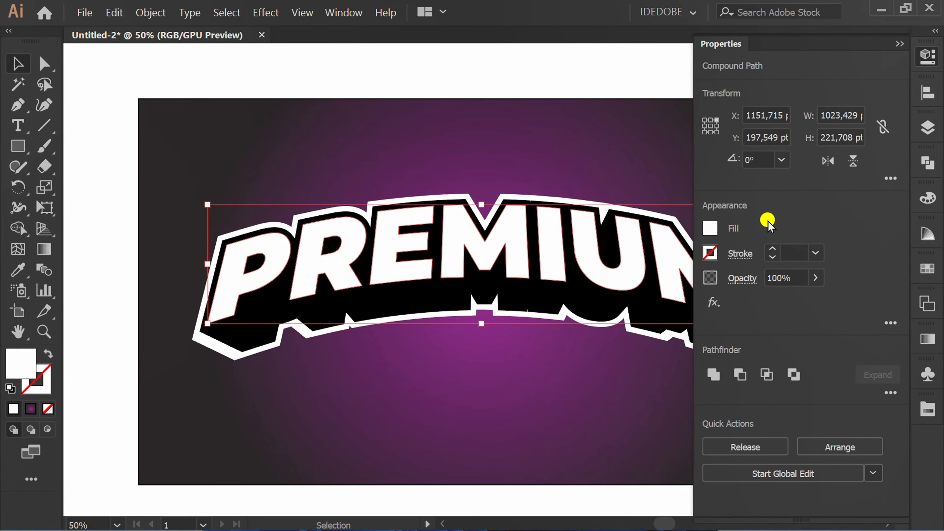
Open the Metals gradient swatch library for the PREMIUM lettering's fill and place it clear of the artwork.
click(710, 228)
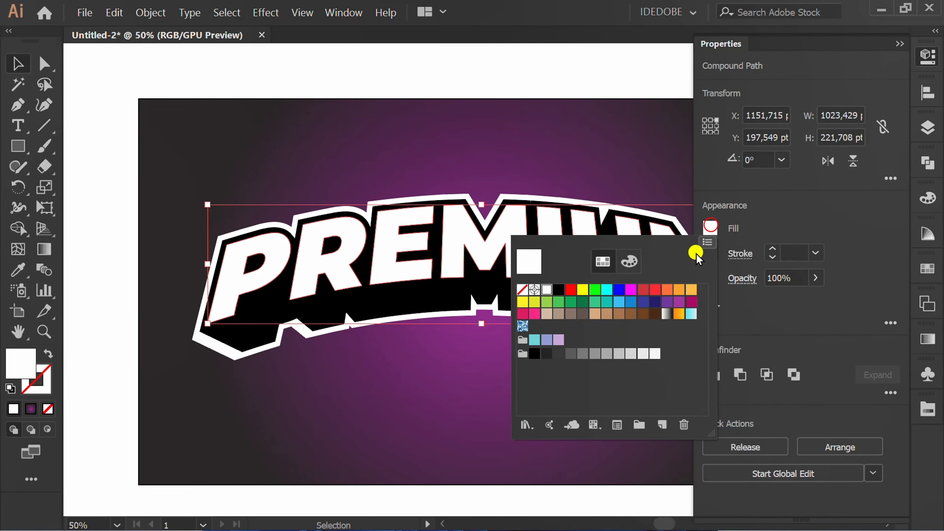
click(526, 424)
mouse_move(626, 254)
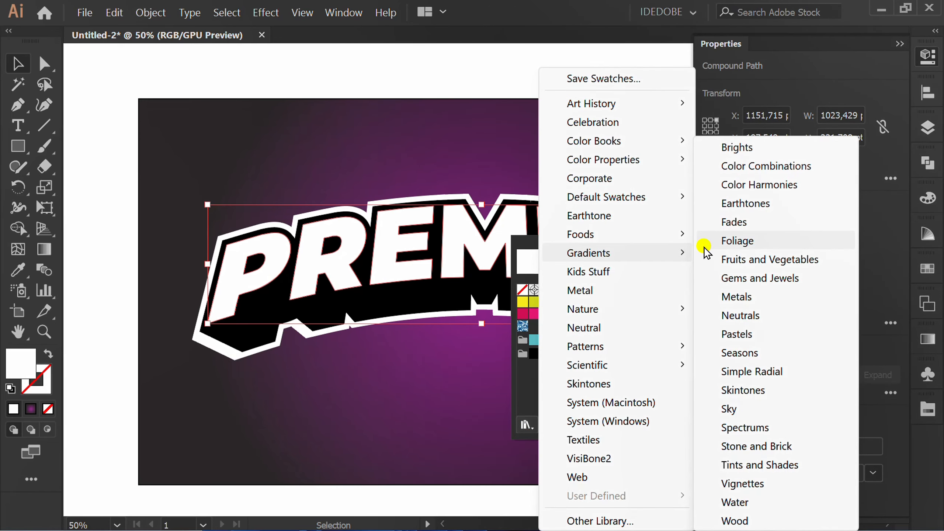
click(766, 297)
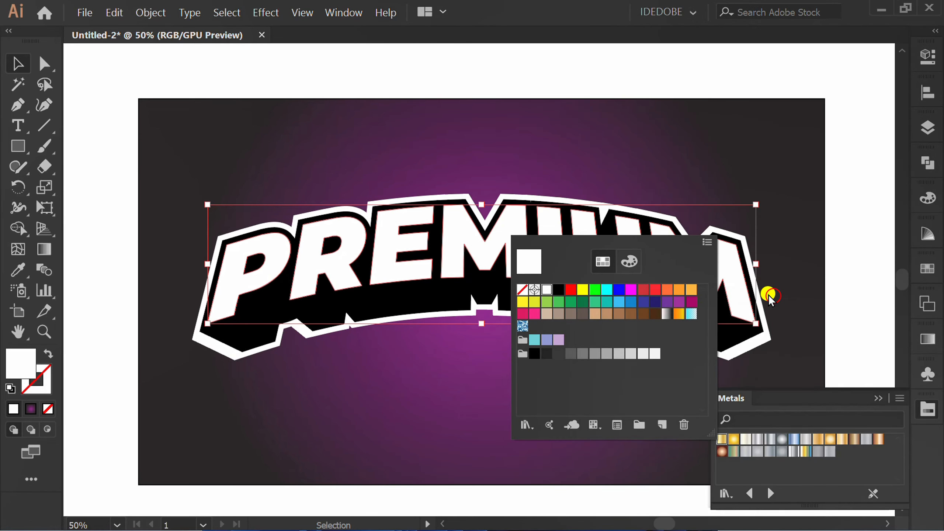
drag(827, 397, 772, 71)
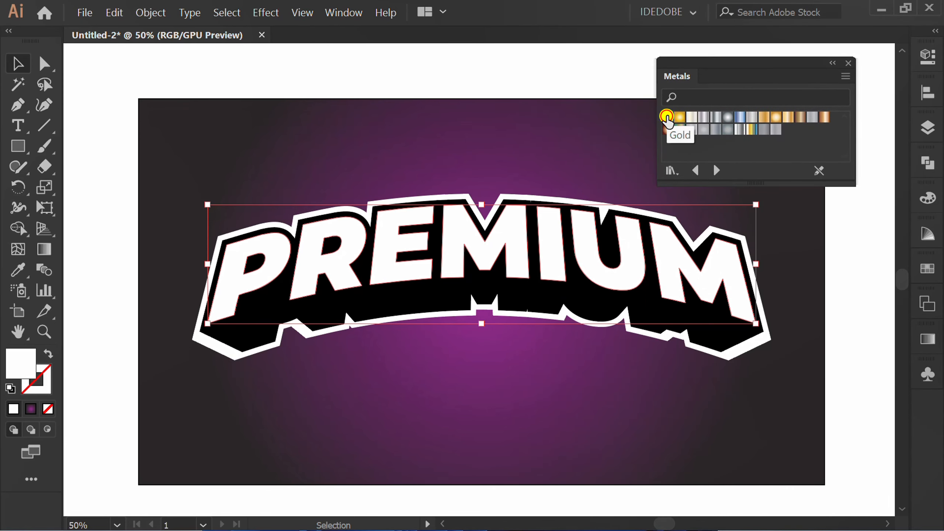
Fill the front PREMIUM lettering with the Gold gradient swatch and dock the Metals library again.
click(666, 117)
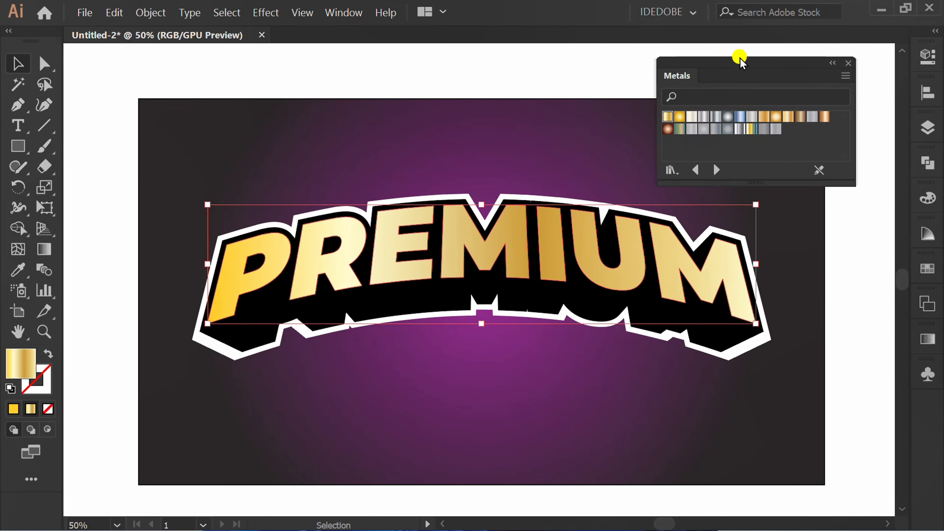
drag(740, 58, 918, 404)
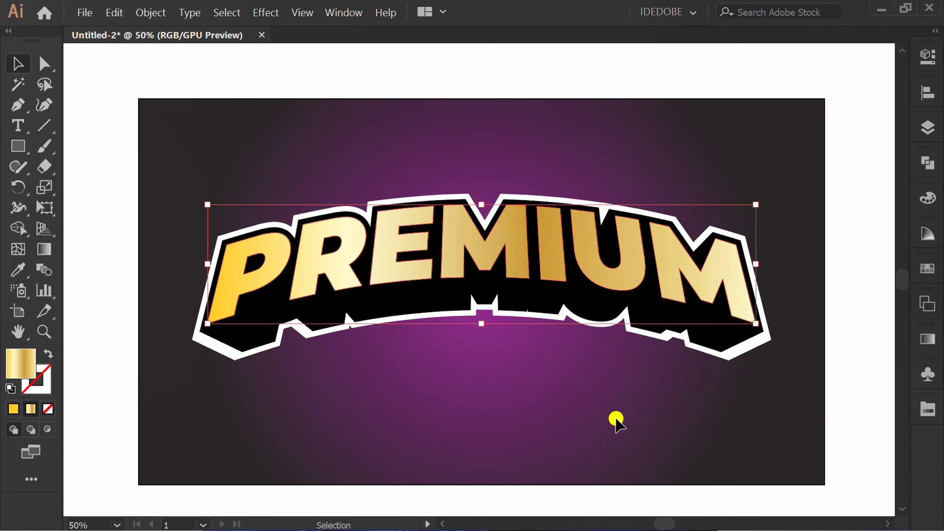
click(862, 412)
scroll(862, 412, down, 1)
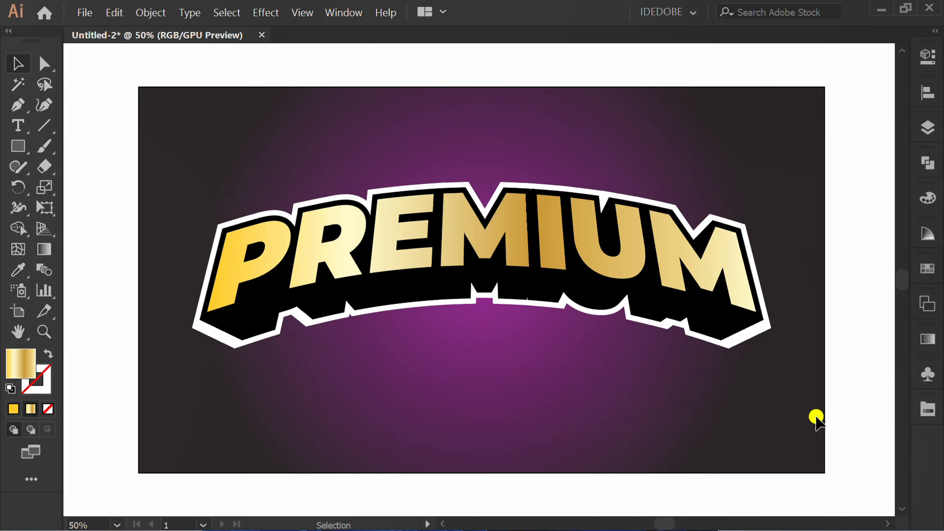